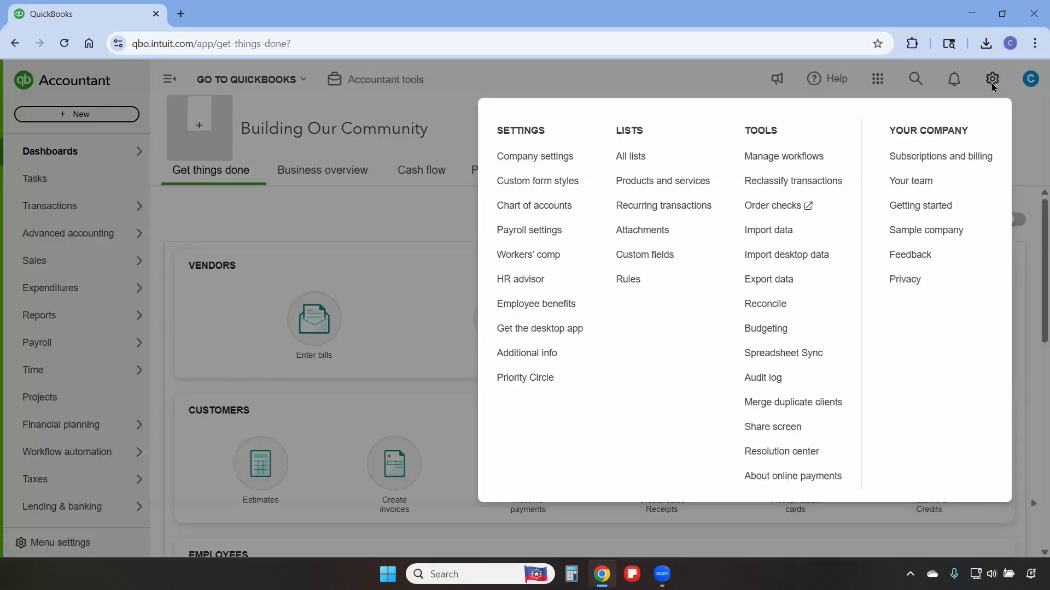
- Review the Locations list and its new-location form without adding a location
{"action": "left_click", "coordinate": [627, 157]}
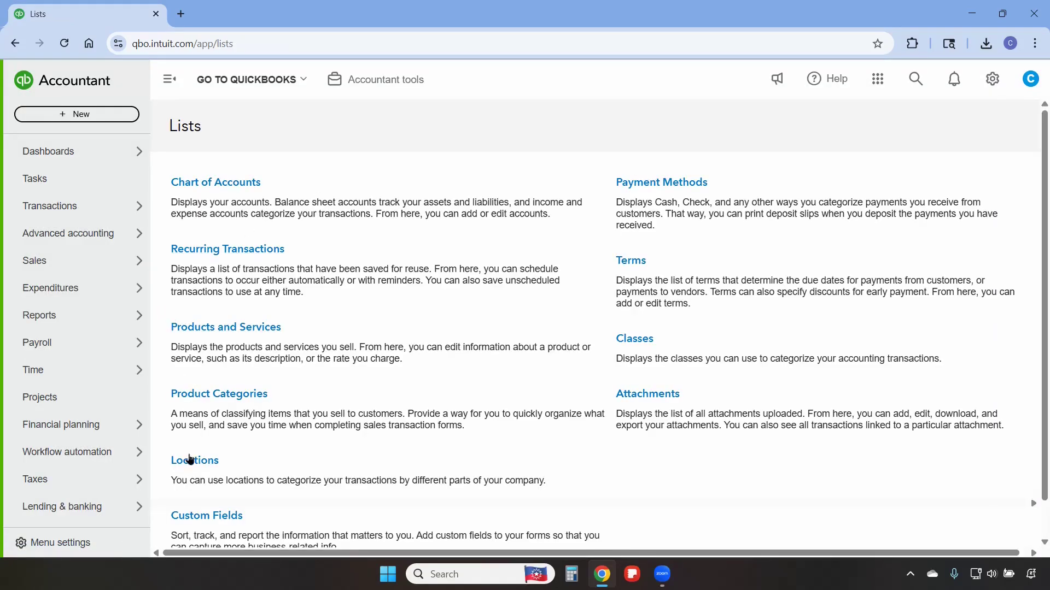
{"action": "left_click", "coordinate": [193, 463]}
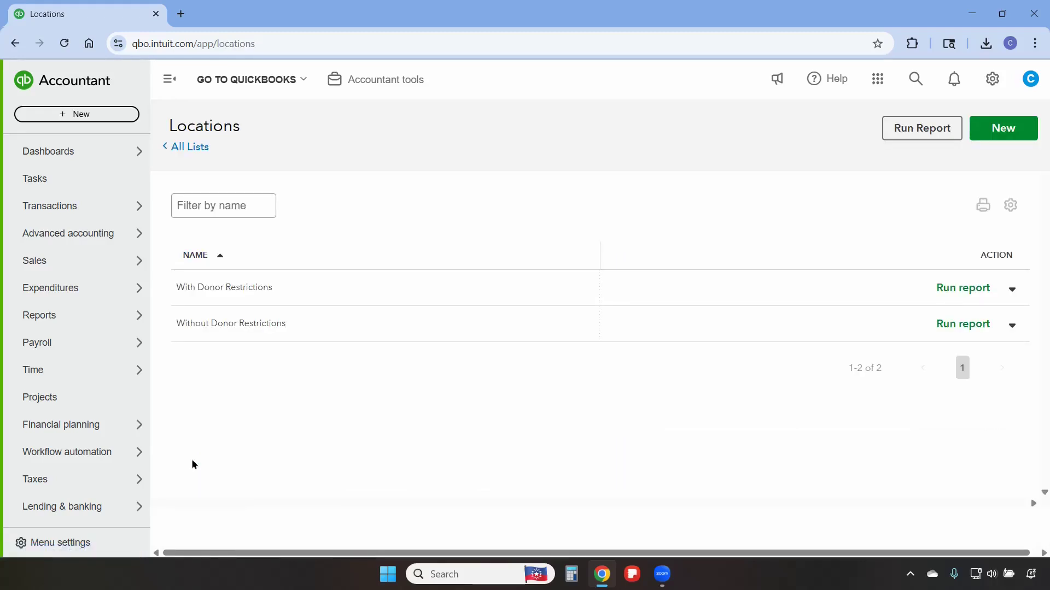
{"action": "left_click", "coordinate": [993, 133]}
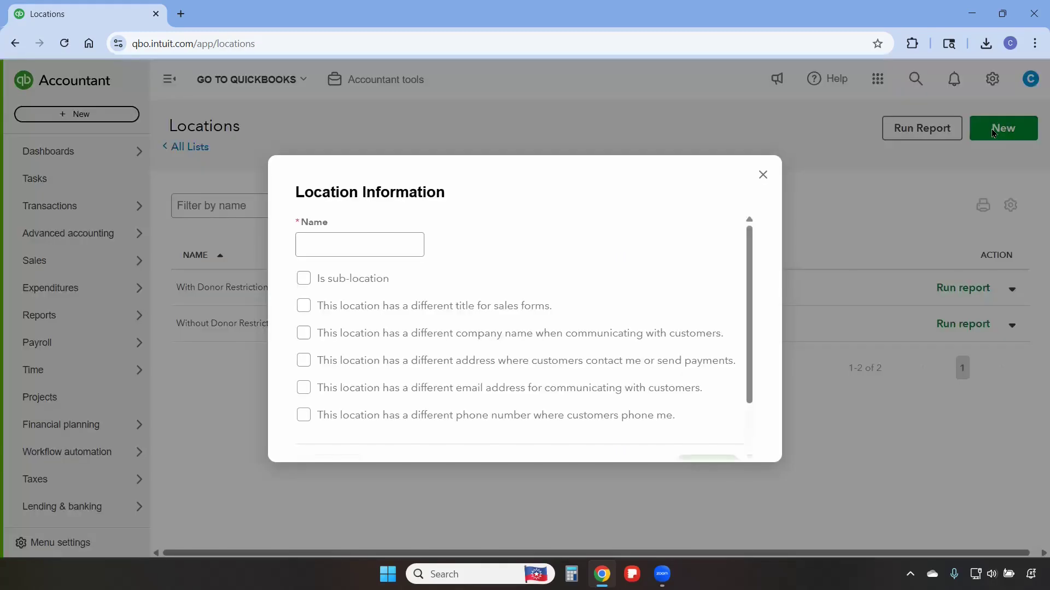
{"action": "left_click", "coordinate": [347, 241]}
{"action": "left_click", "coordinate": [763, 175]}
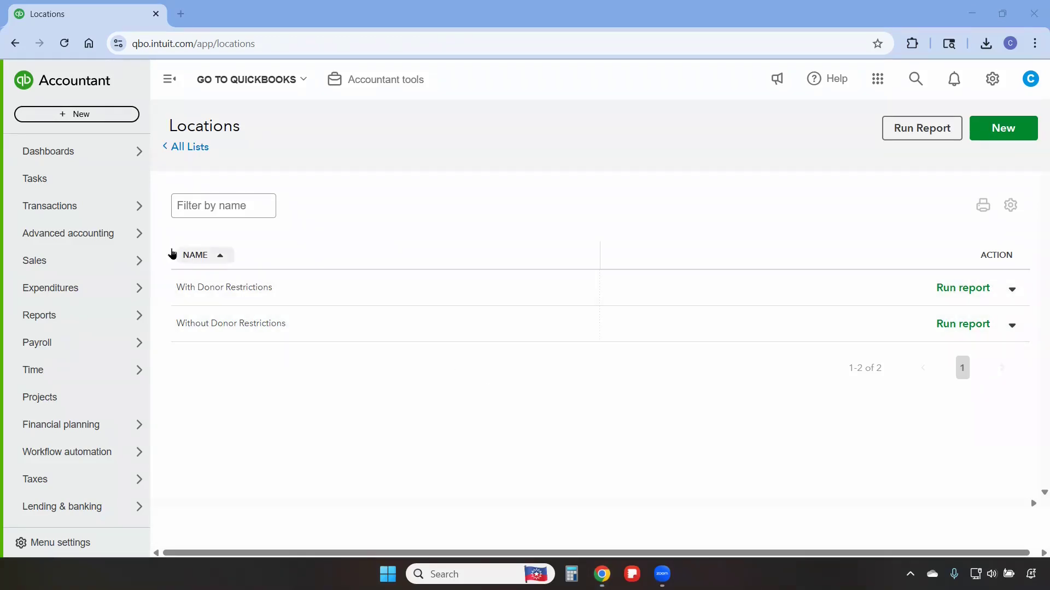
- Create a Deferred Revenue account in the chart of accounts with account type Other Current Liabilities and detail type Deferred Revenue
{"action": "mouse_move", "coordinate": [87, 213]}
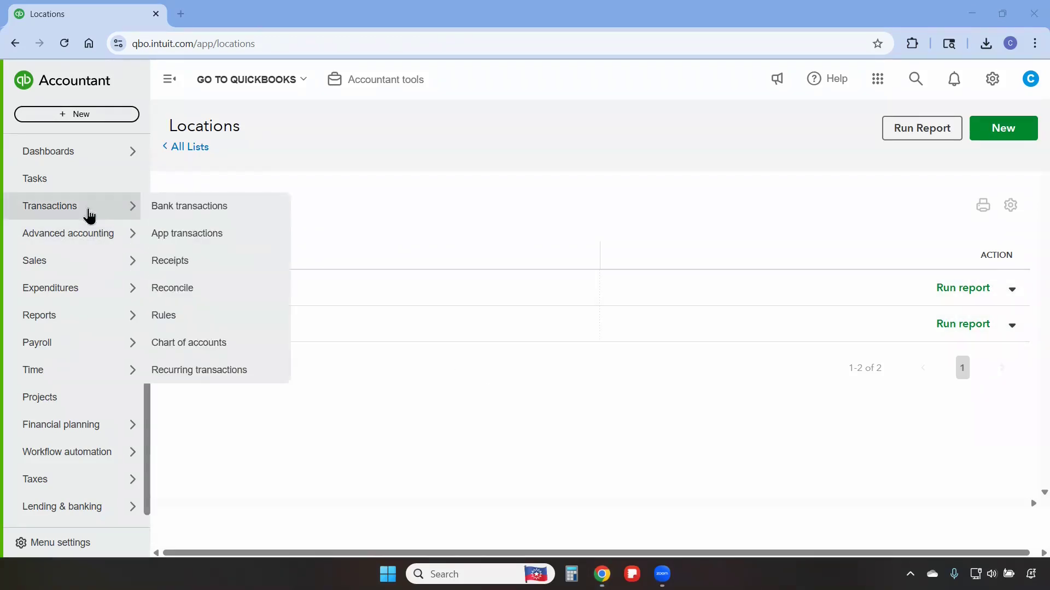
{"action": "left_click", "coordinate": [208, 344]}
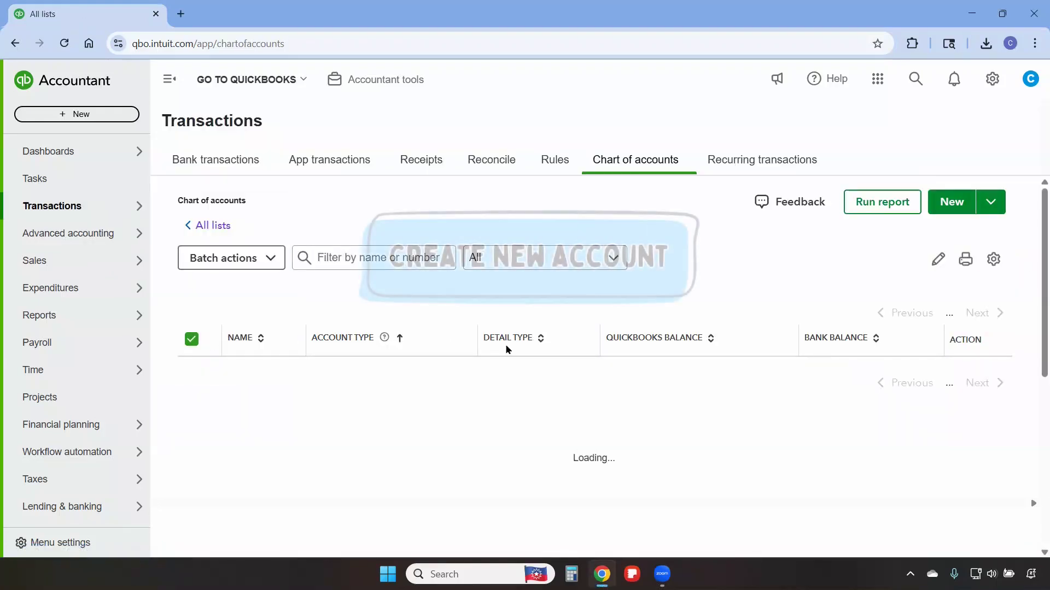
{"action": "left_click", "coordinate": [960, 203]}
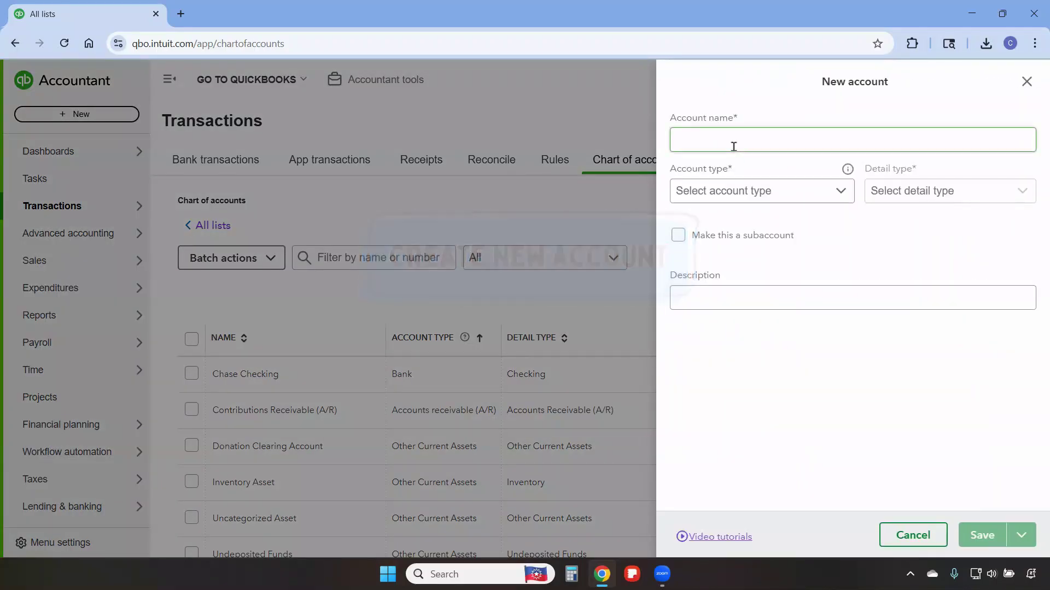
{"action": "left_click", "coordinate": [755, 137]}
{"action": "type", "text": "Def"}
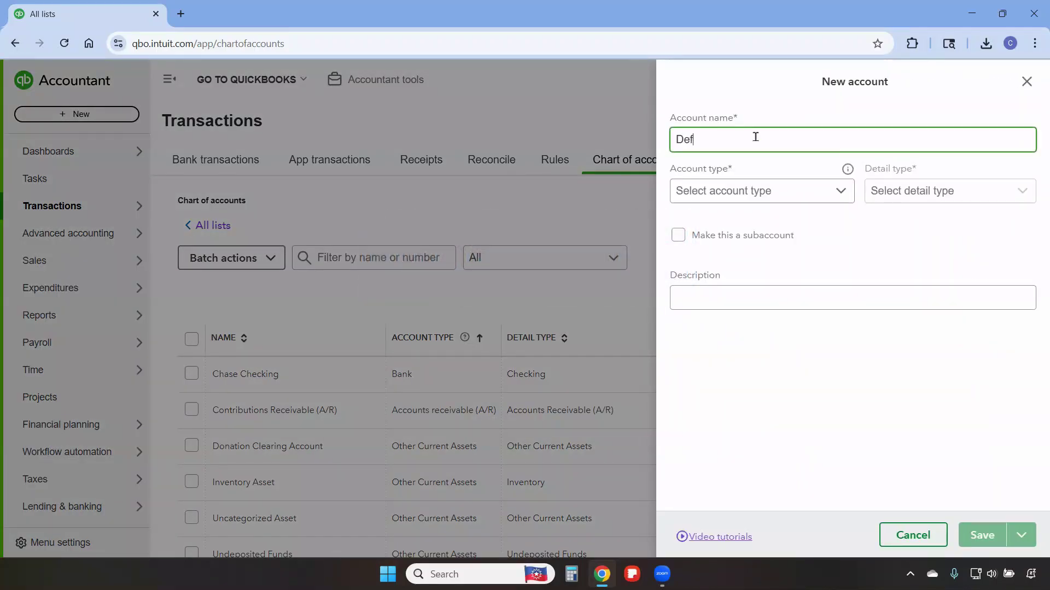
{"action": "type", "text": "erred Revenue"}
{"action": "left_click", "coordinate": [760, 189]}
{"action": "scroll", "coordinate": [760, 274], "scroll_direction": "down", "scroll_amount": 3}
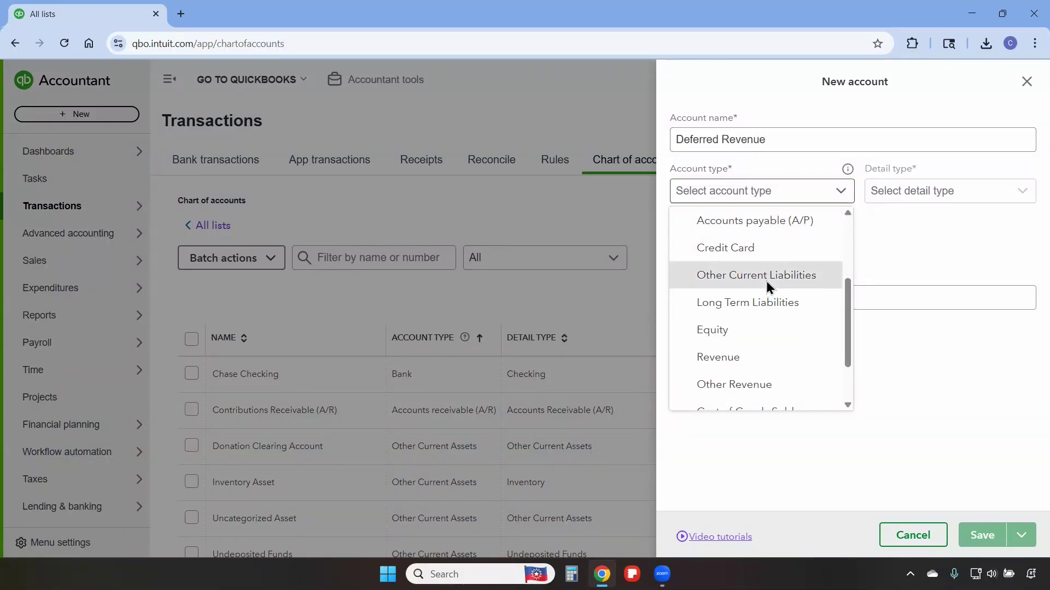
{"action": "left_click", "coordinate": [766, 281]}
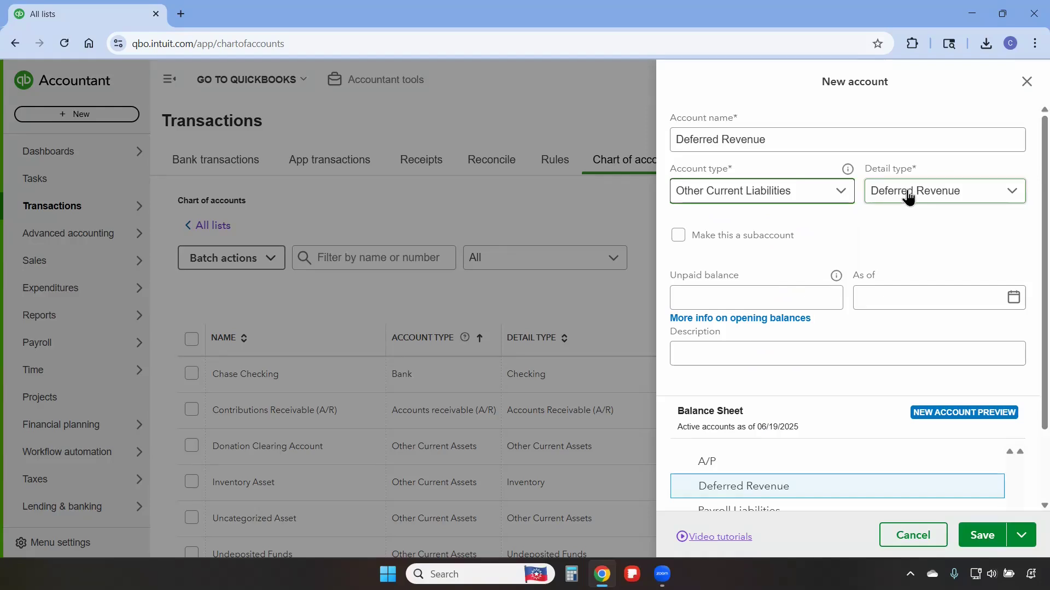
{"action": "left_click", "coordinate": [979, 536]}
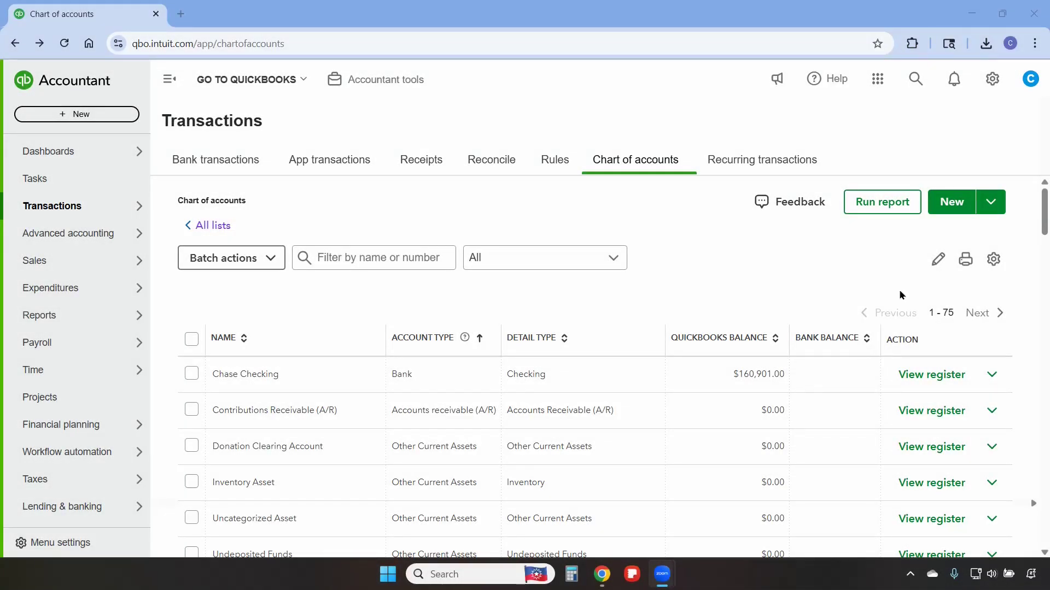
- Create a Deferred Revenue service item whose income account is the Deferred Revenue account
{"action": "left_click", "coordinate": [993, 80]}
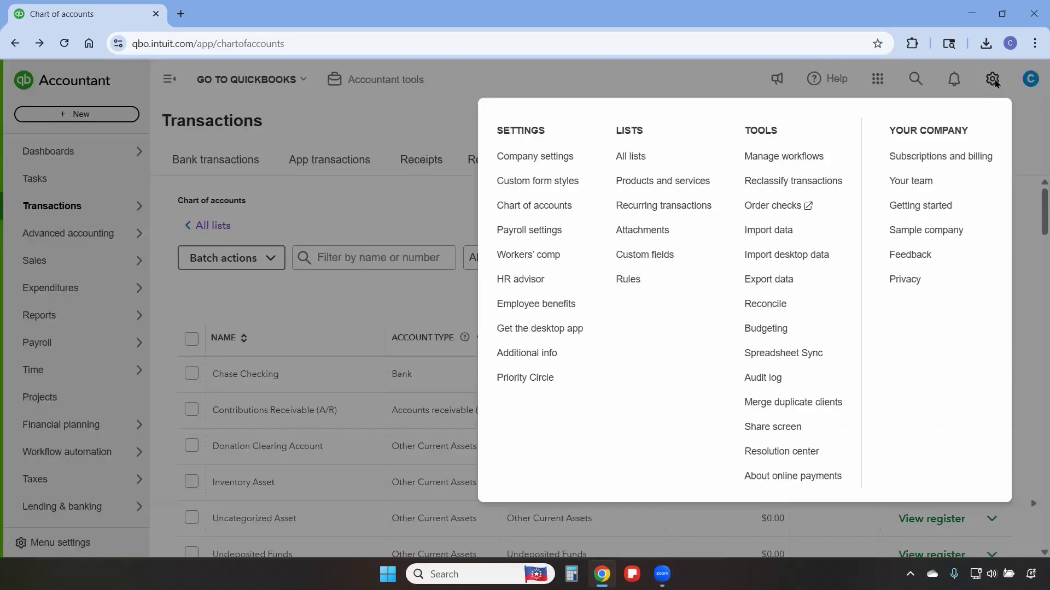
{"action": "left_click", "coordinate": [673, 182]}
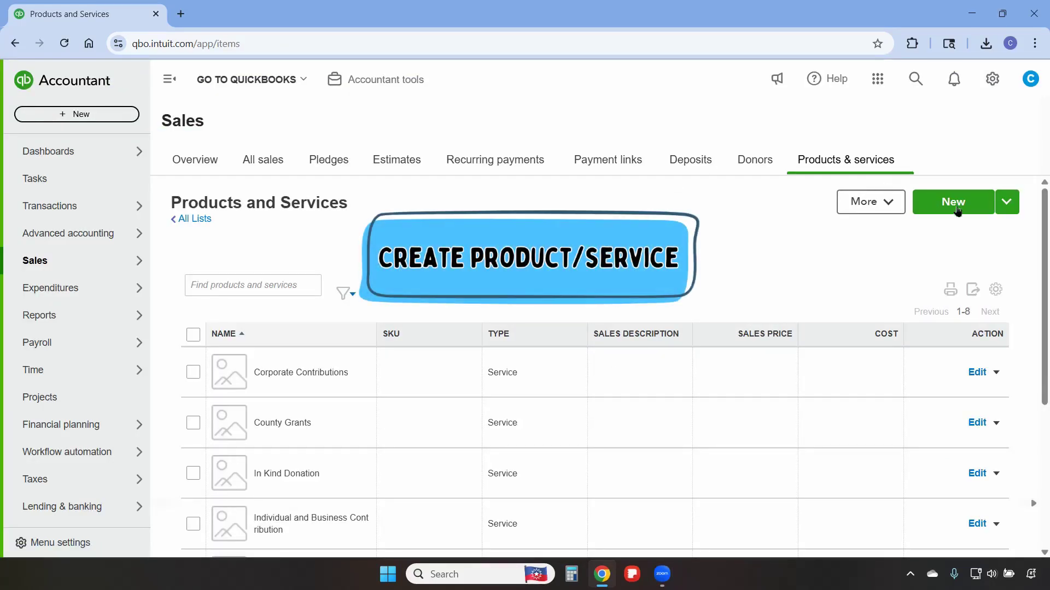
{"action": "left_click", "coordinate": [954, 204]}
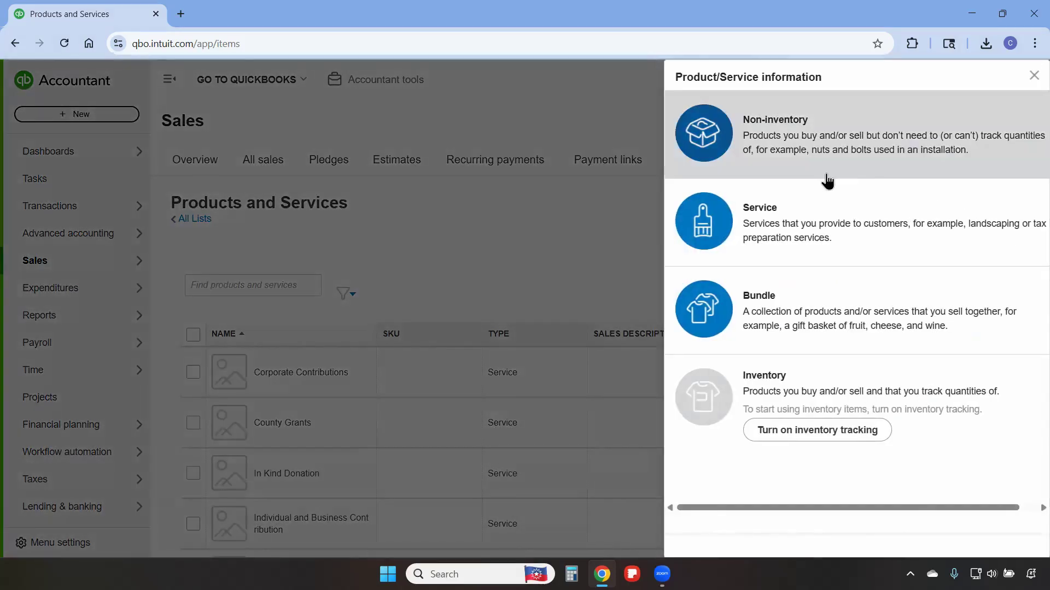
{"action": "left_click", "coordinate": [814, 229]}
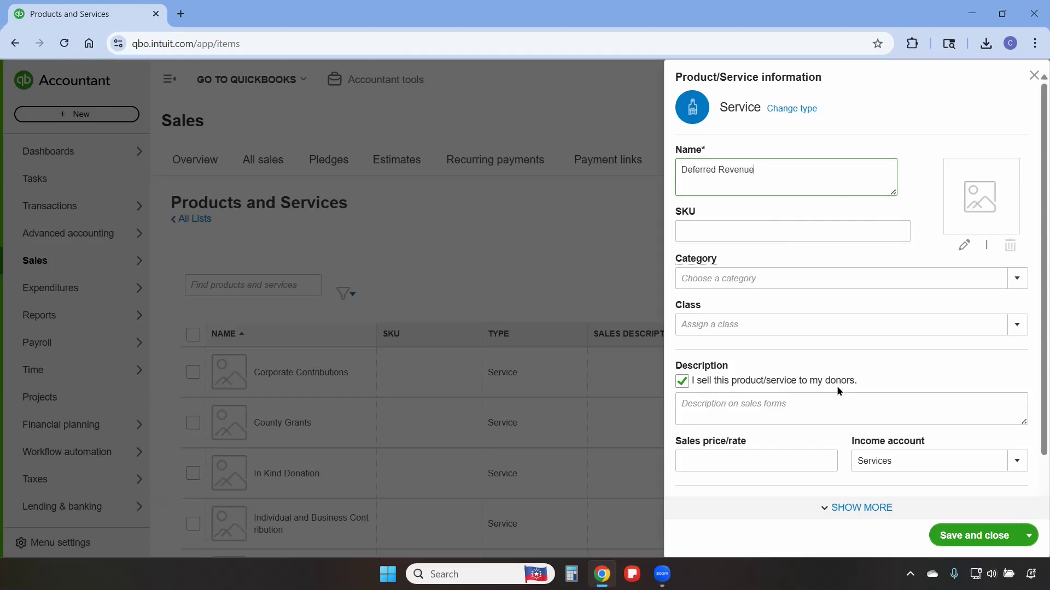
{"action": "left_click", "coordinate": [1014, 462]}
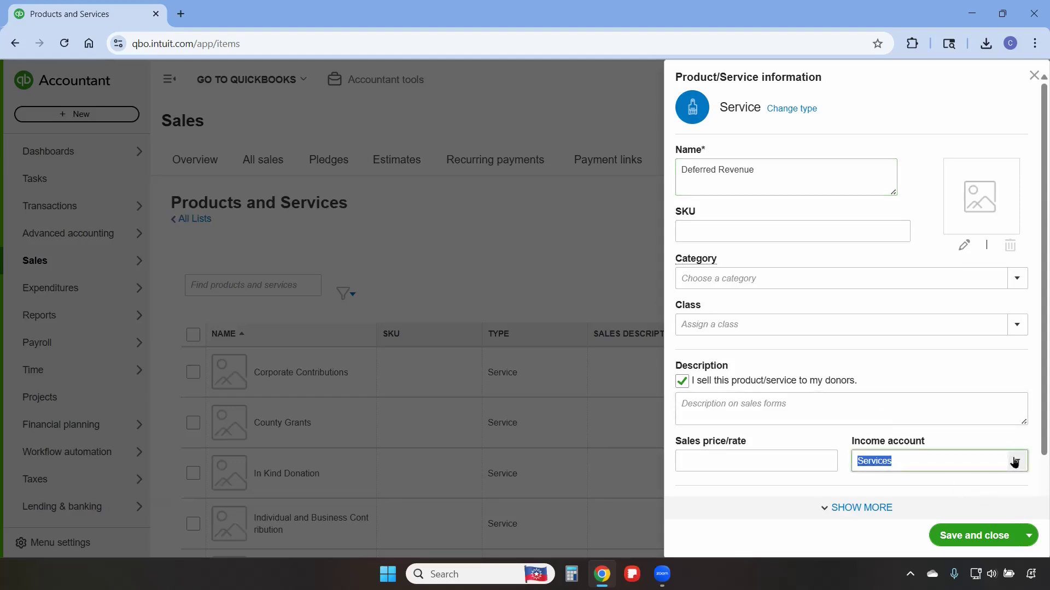
{"action": "left_click", "coordinate": [1014, 462]}
{"action": "type", "text": "Deferred Revenue"}
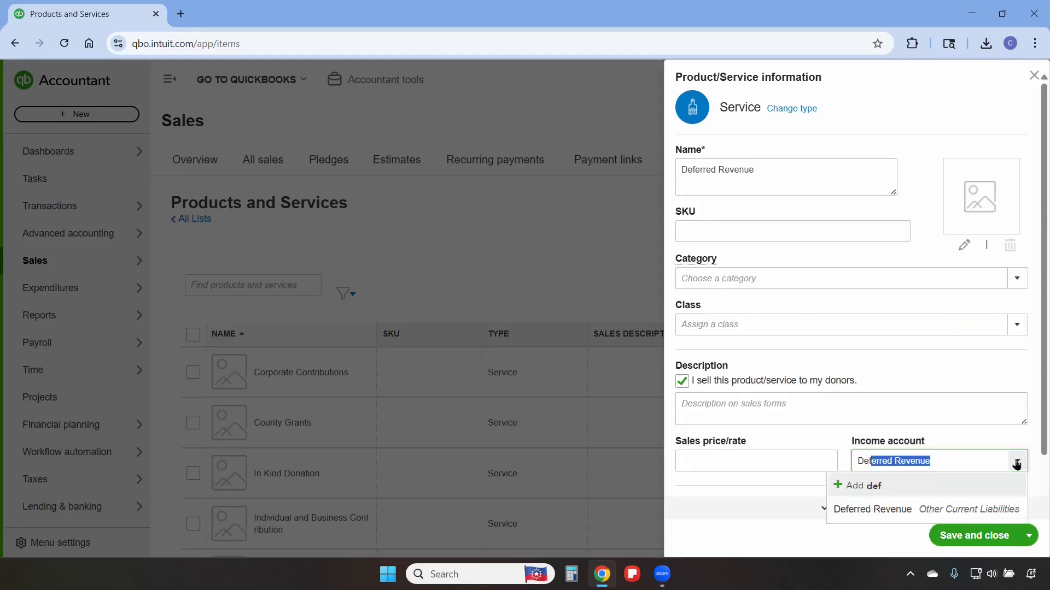
{"action": "left_click", "coordinate": [963, 509]}
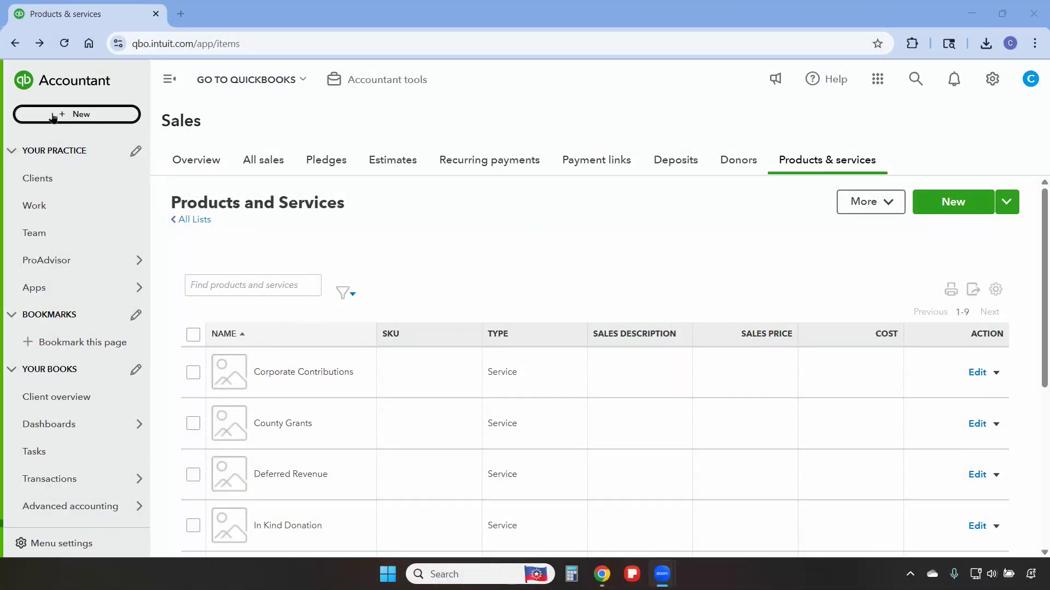
- Start a new invoice for the donor County of Alameda with invoice date 06/04/2025
{"action": "left_click", "coordinate": [53, 117]}
{"action": "left_click", "coordinate": [58, 193]}
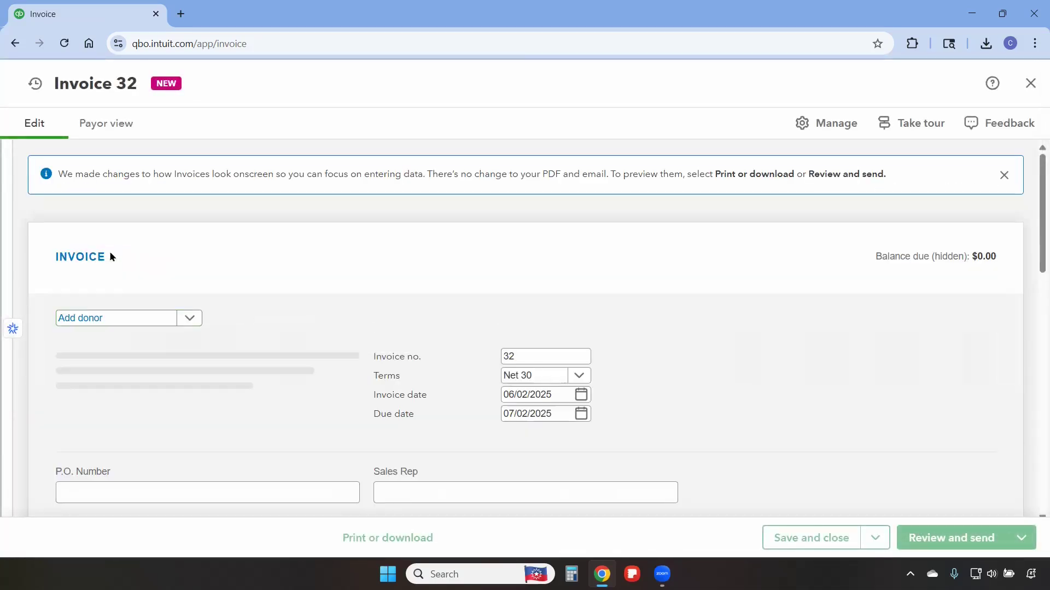
{"action": "left_click", "coordinate": [111, 319]}
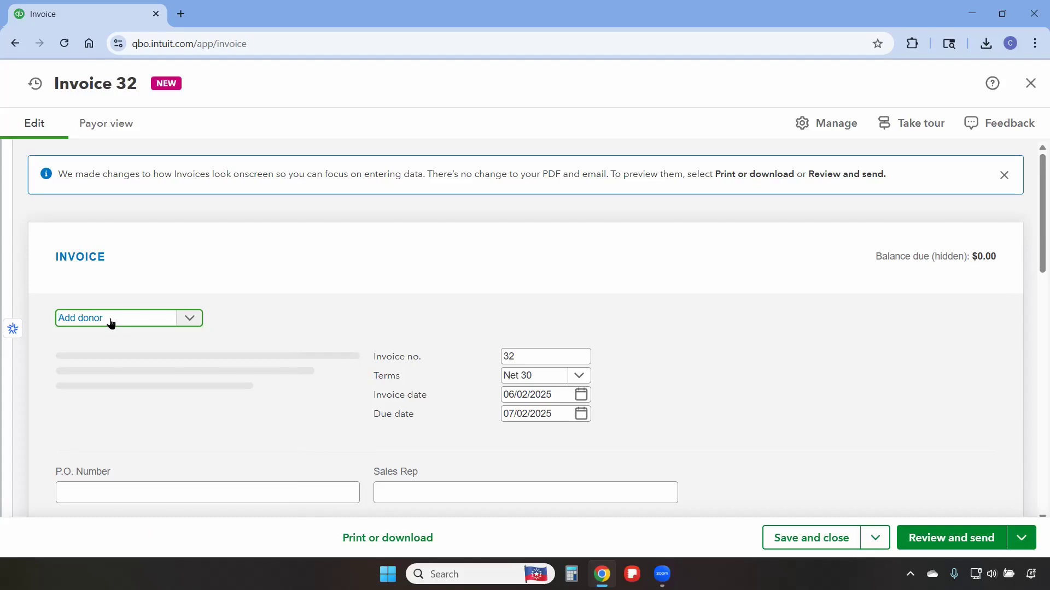
{"action": "type", "text": "county"}
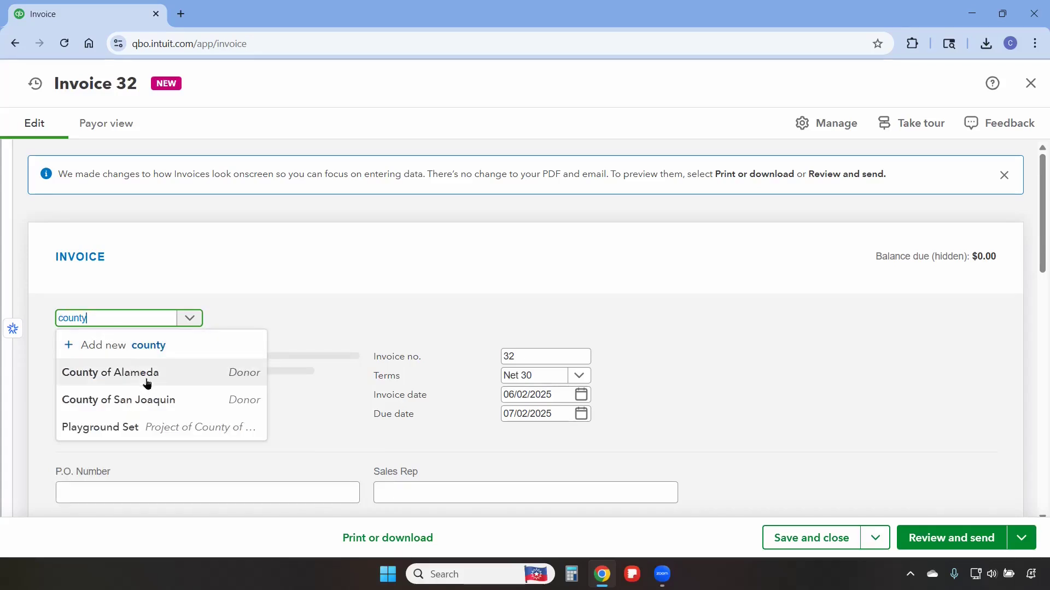
{"action": "left_click", "coordinate": [146, 377]}
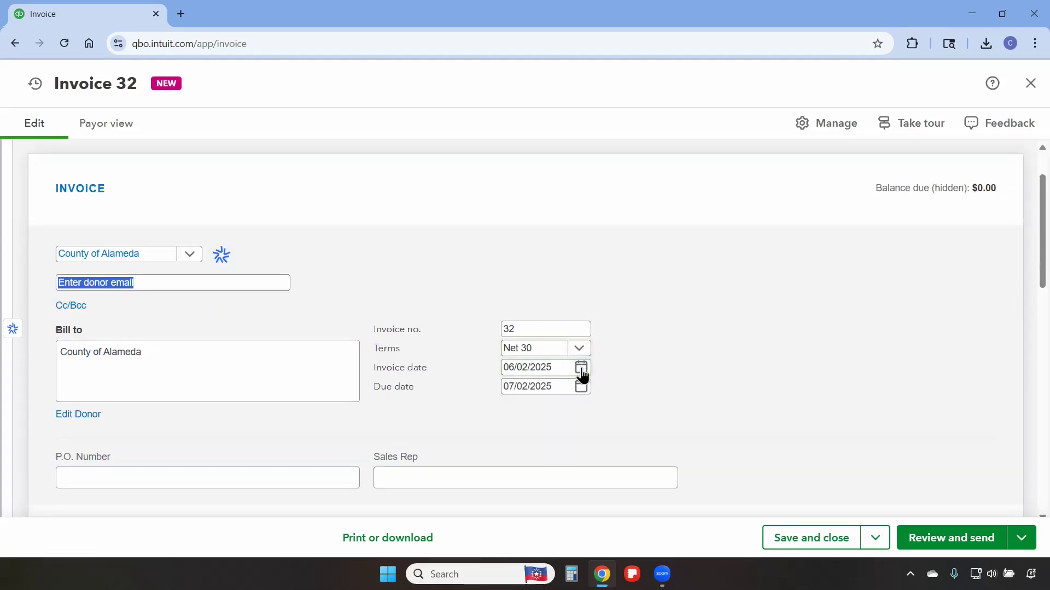
{"action": "left_click", "coordinate": [581, 368]}
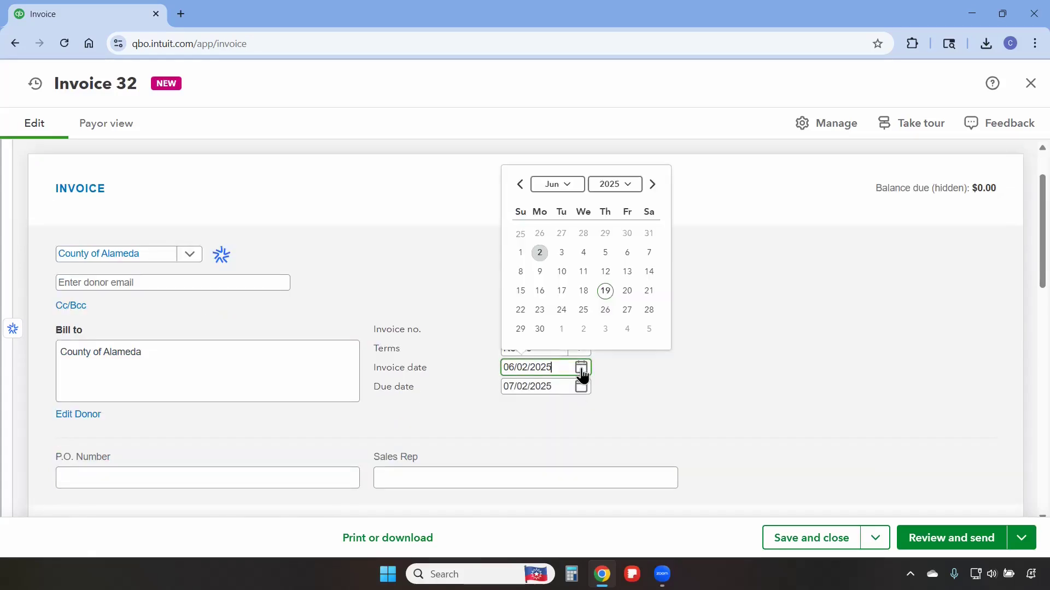
{"action": "left_click", "coordinate": [584, 253]}
- Set the invoice's location to Without Donor Restrictions
{"action": "scroll", "coordinate": [626, 334], "scroll_direction": "down", "scroll_amount": 4}
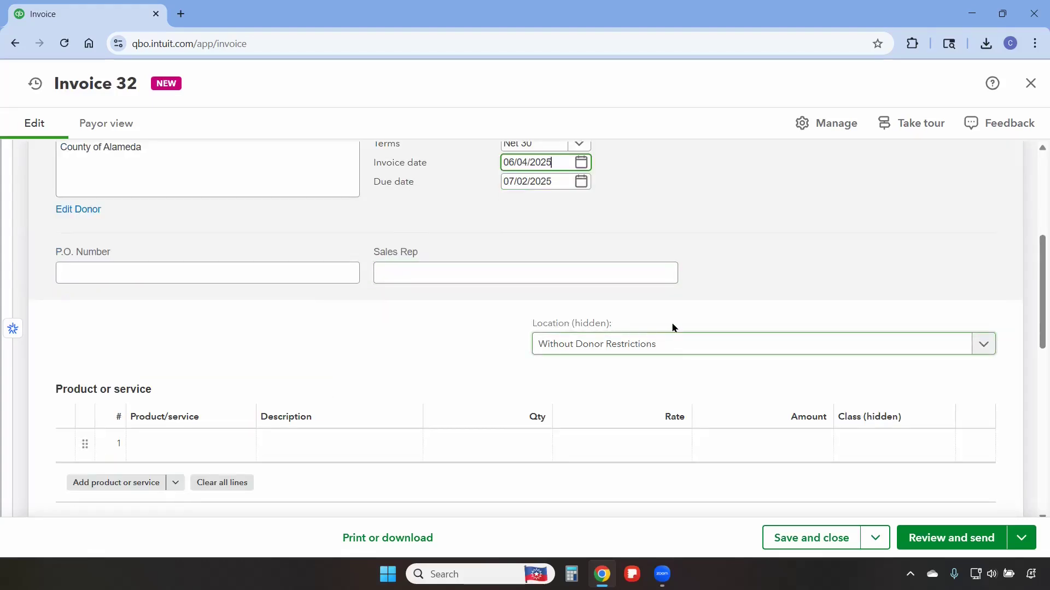
{"action": "left_click", "coordinate": [982, 350]}
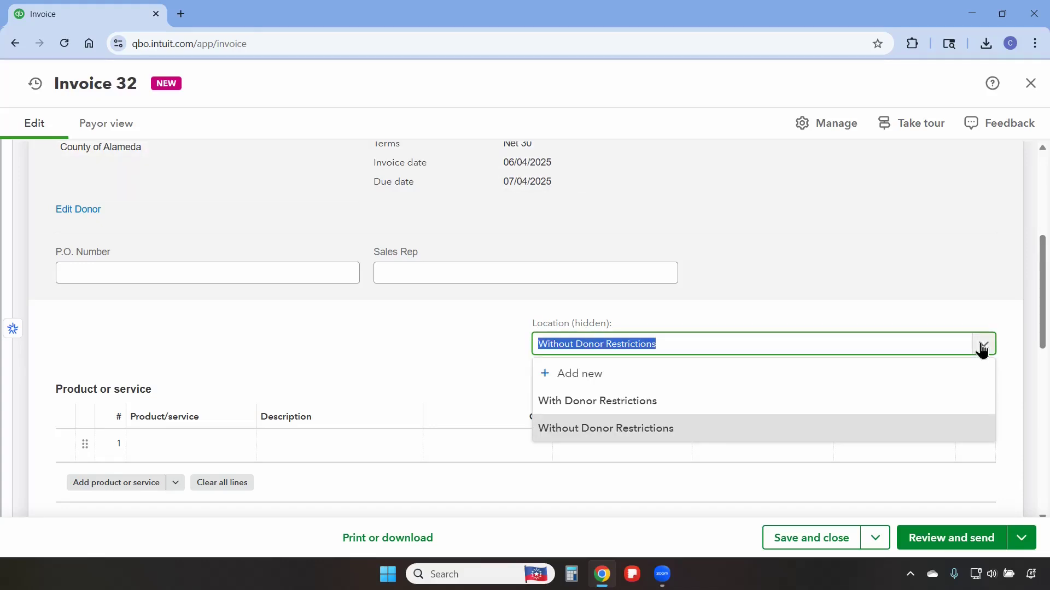
{"action": "left_click", "coordinate": [629, 432]}
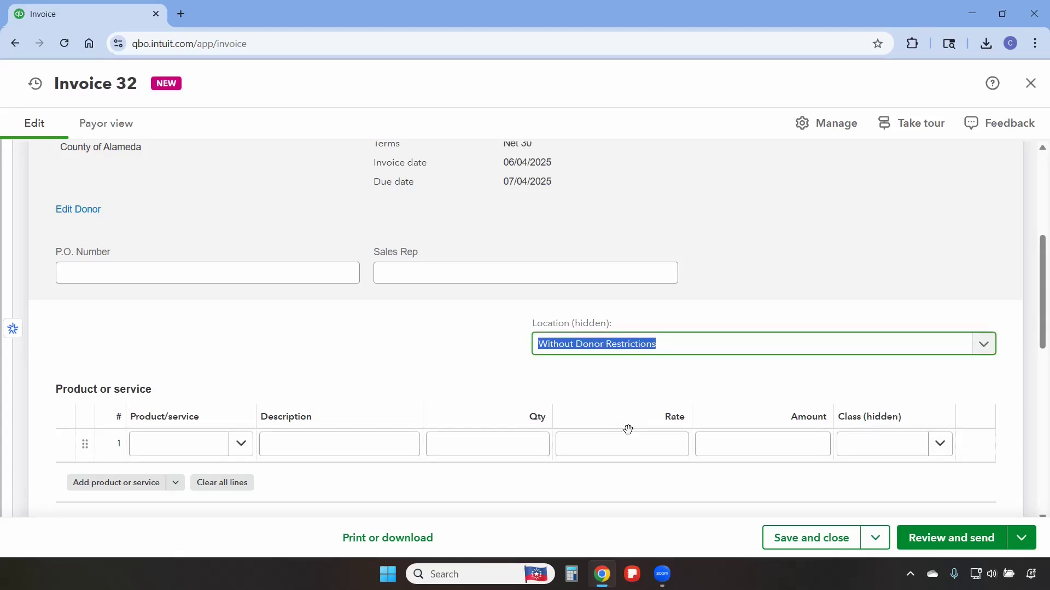
- Add a County Grants line at a rate of 50,000, then save and close the invoice, confirming the save
{"action": "left_click", "coordinate": [182, 446]}
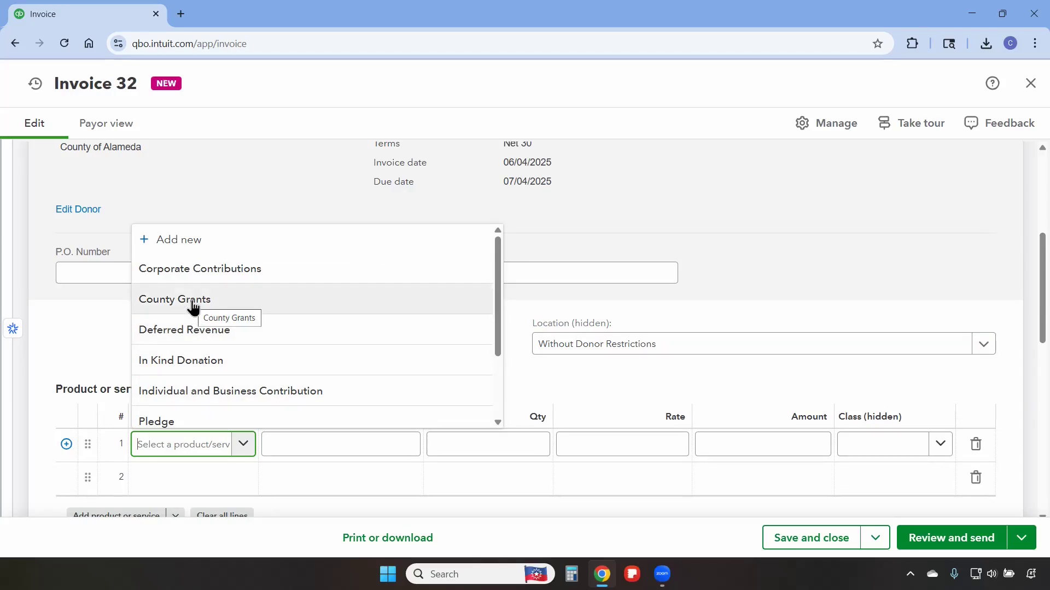
{"action": "left_click", "coordinate": [225, 304]}
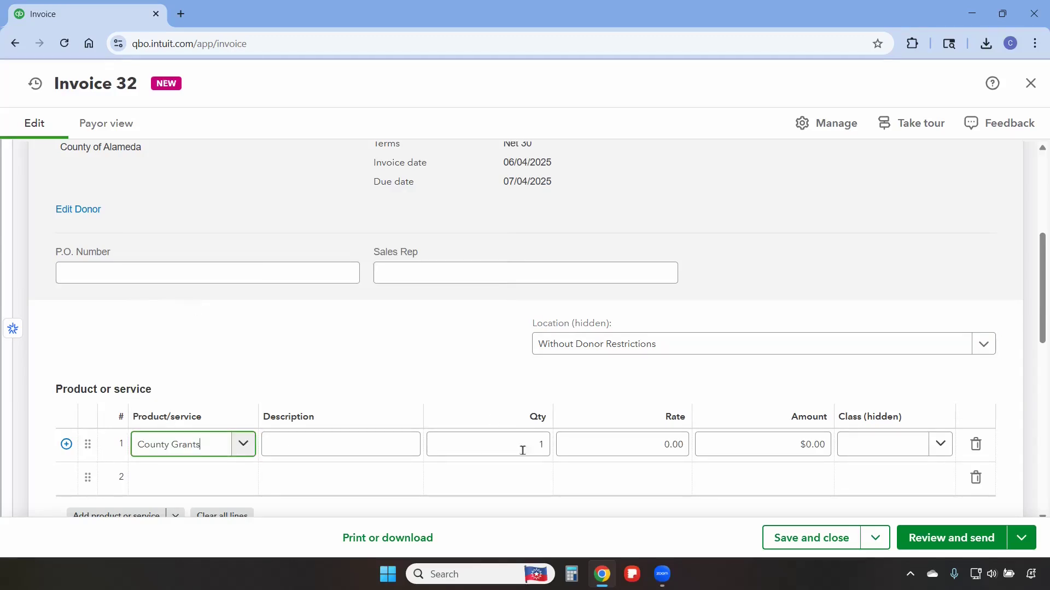
{"action": "left_click", "coordinate": [614, 445]}
{"action": "type", "text": "50,"}
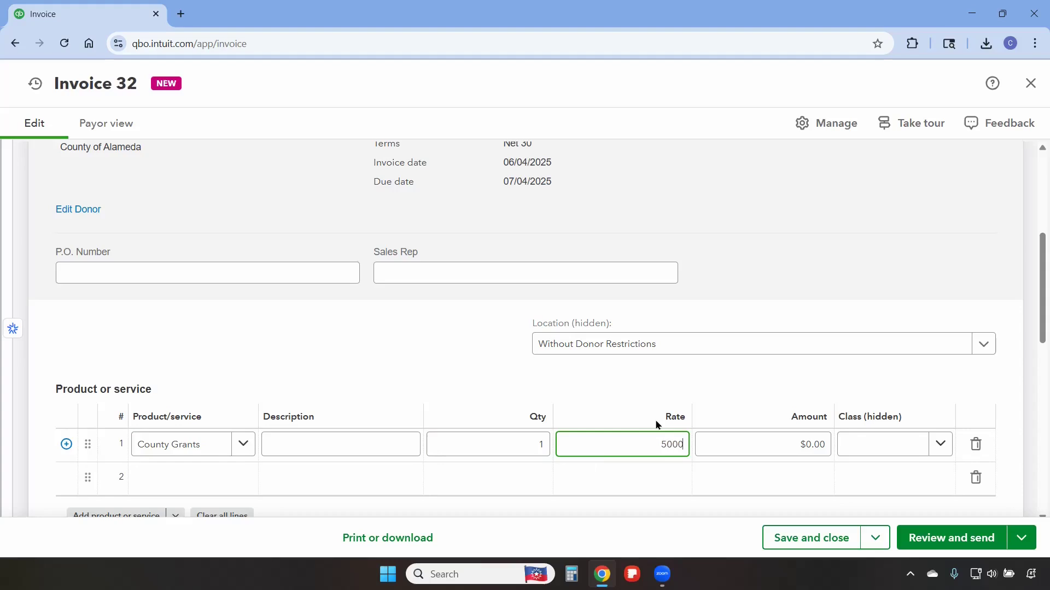
{"action": "type", "text": "000"}
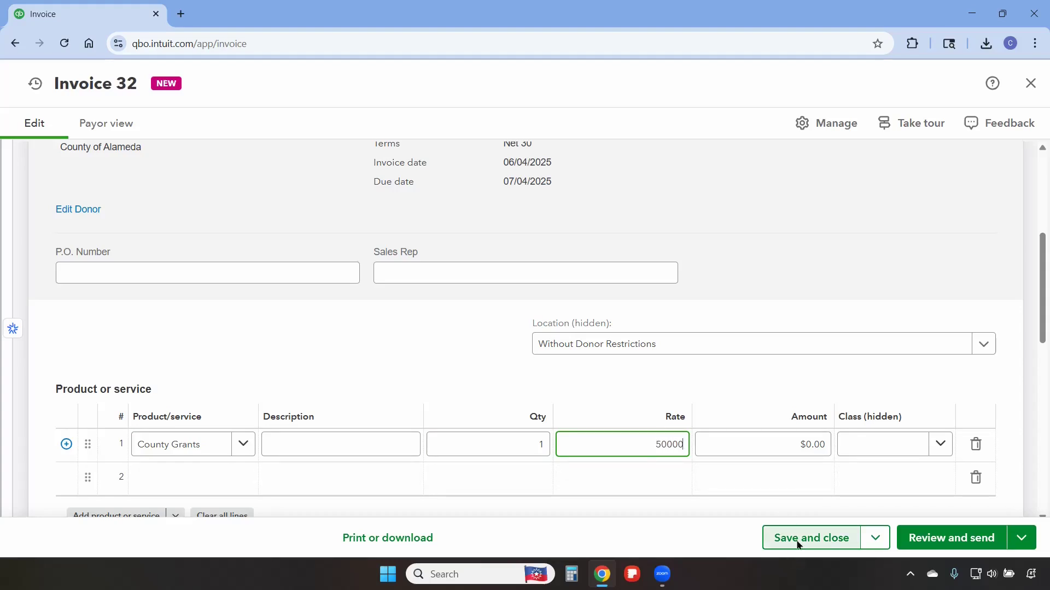
{"action": "left_click", "coordinate": [797, 542]}
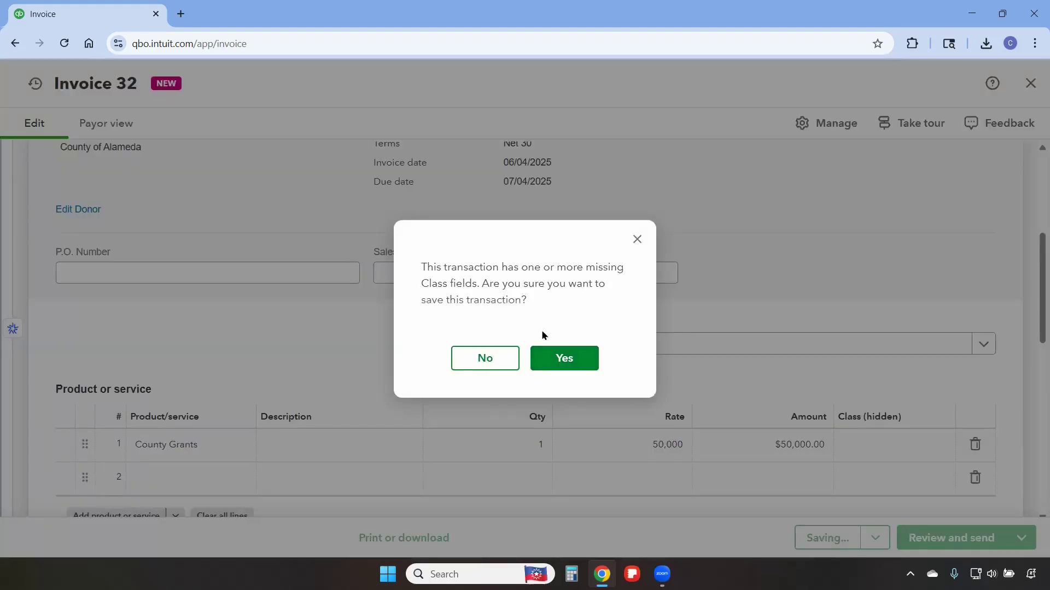
{"action": "left_click", "coordinate": [572, 366]}
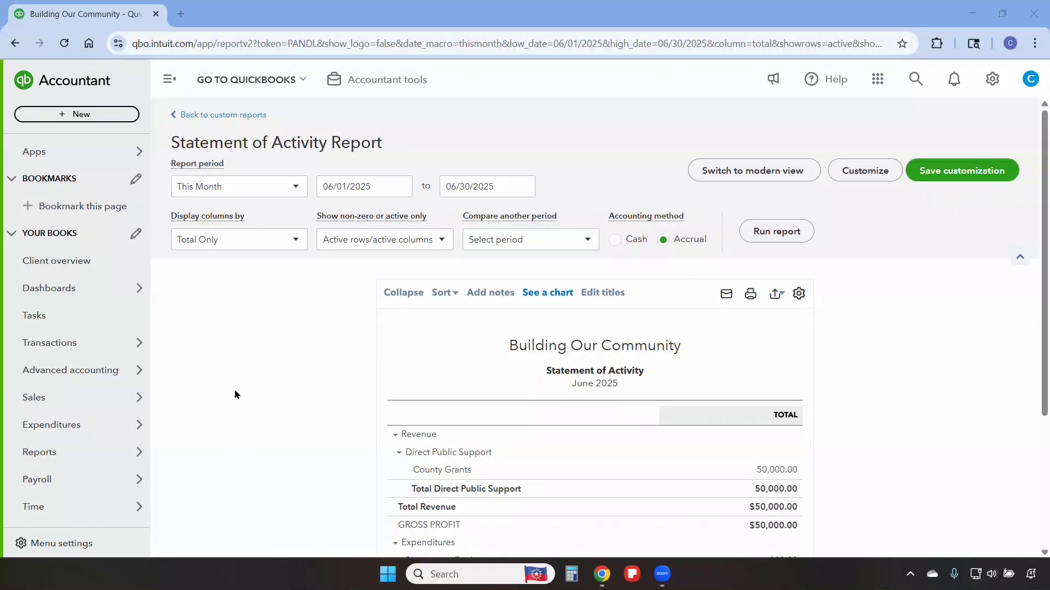
- Display the Statement of Activity report's columns by Locations and run the report
{"action": "left_click", "coordinate": [250, 243]}
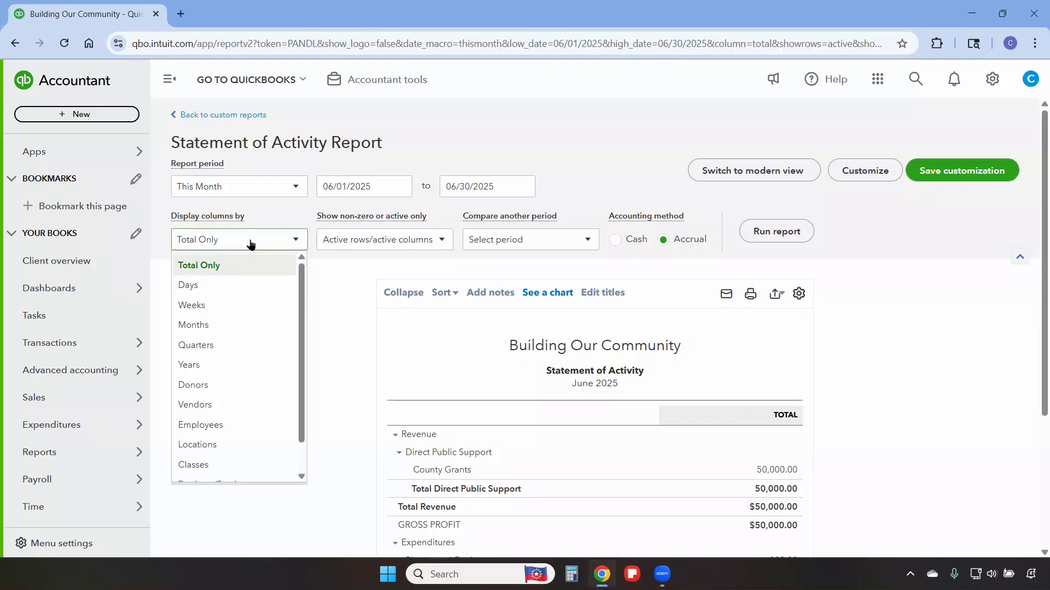
{"action": "left_click", "coordinate": [203, 445]}
{"action": "left_click", "coordinate": [771, 234]}
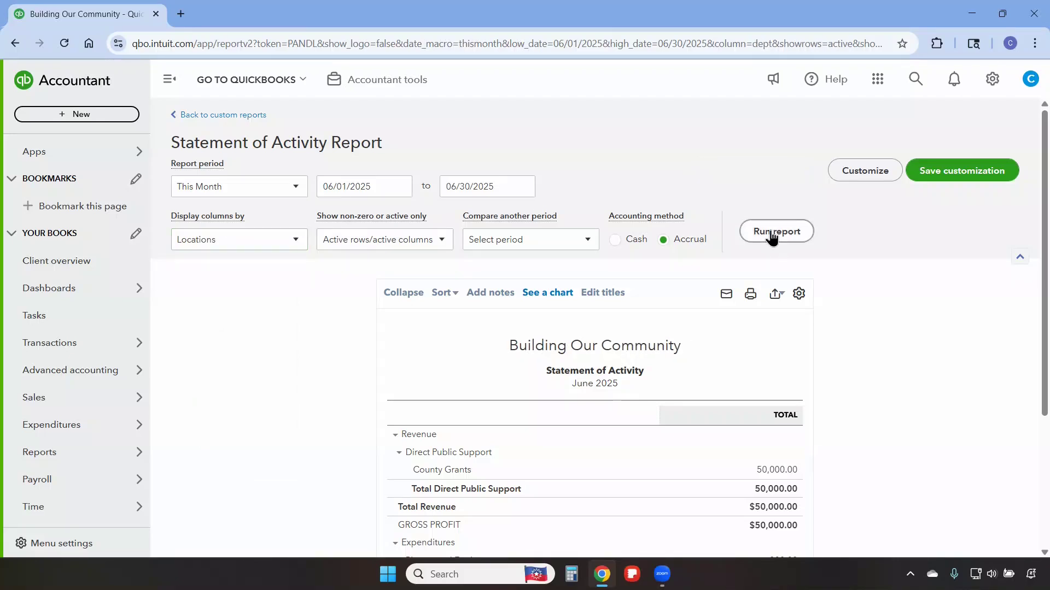
{"action": "scroll", "coordinate": [902, 356], "scroll_direction": "down", "scroll_amount": 2}
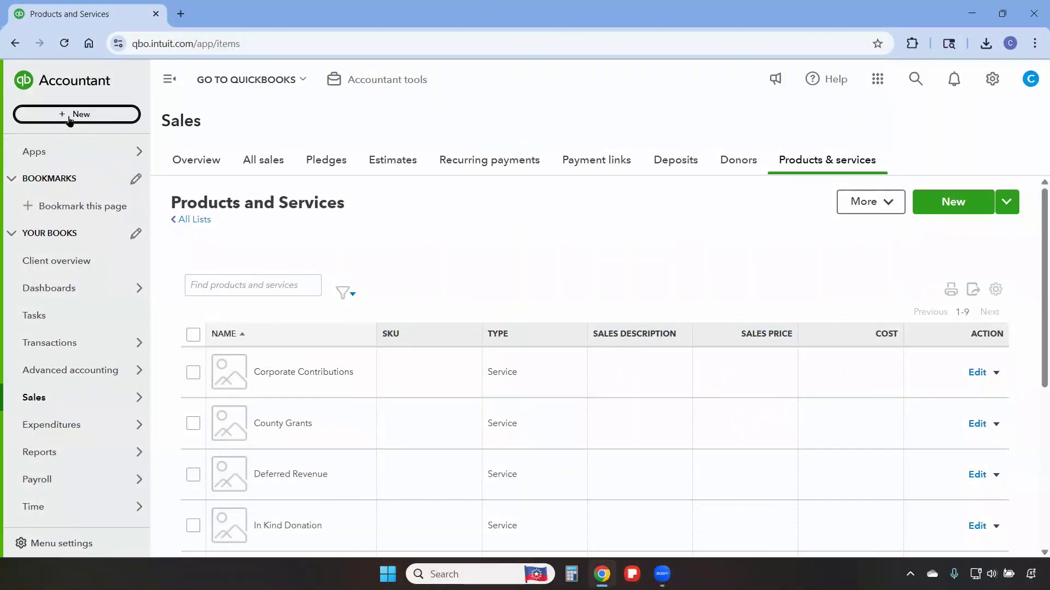
- Start receiving a payment from donor County of Alameda with payment date 06/12/2025
{"action": "left_click", "coordinate": [69, 117]}
{"action": "left_click", "coordinate": [86, 225]}
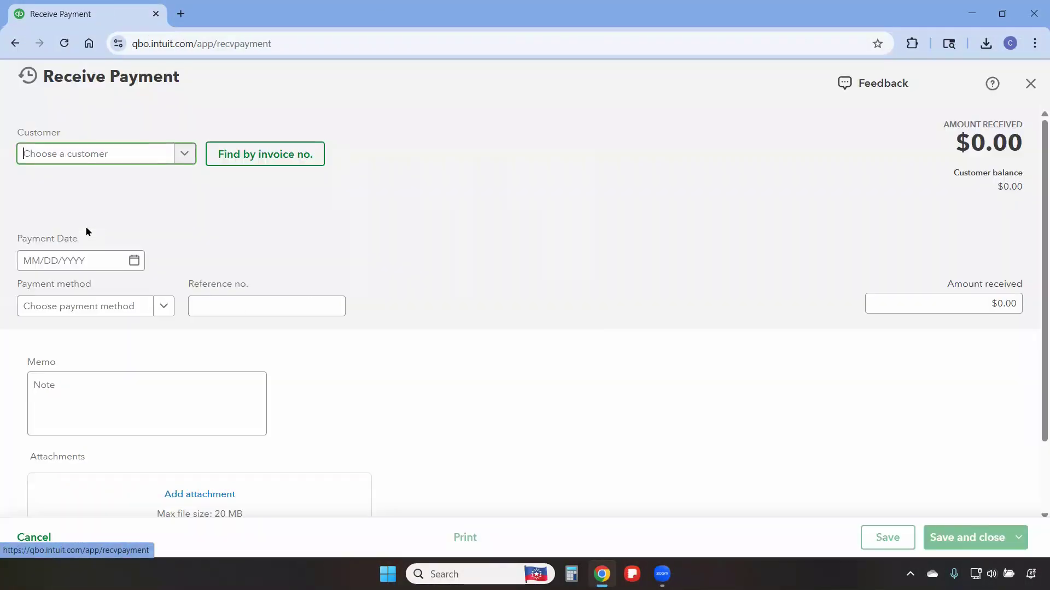
{"action": "type", "text": "county"}
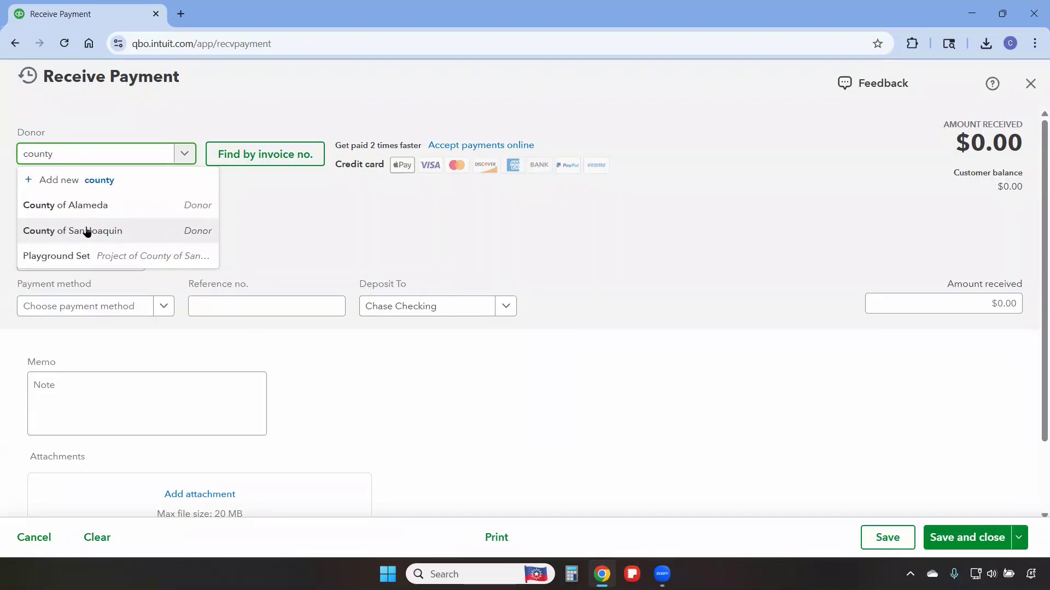
{"action": "left_click", "coordinate": [83, 214]}
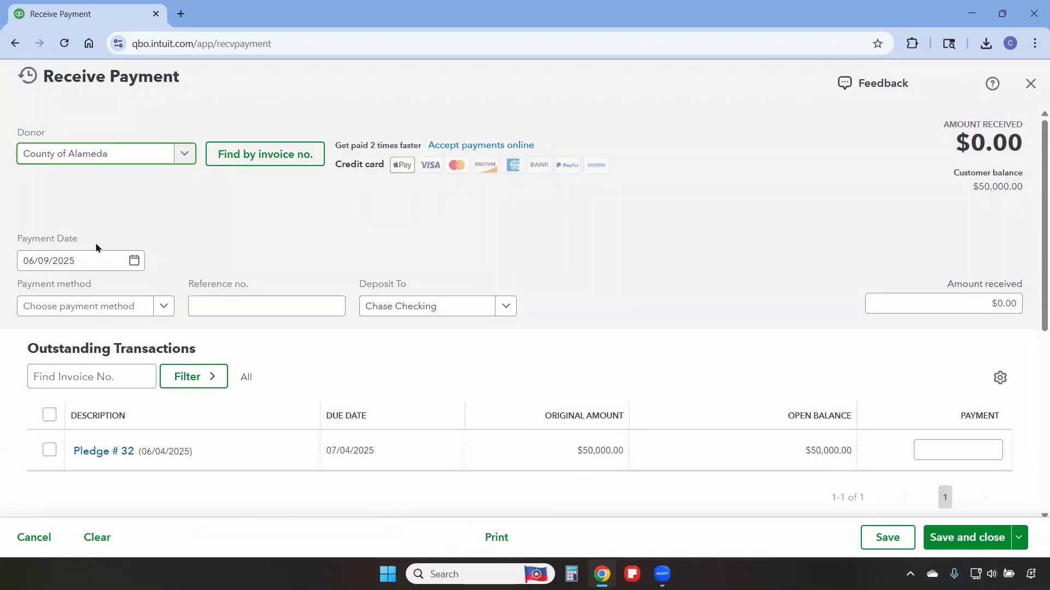
{"action": "left_click", "coordinate": [134, 261]}
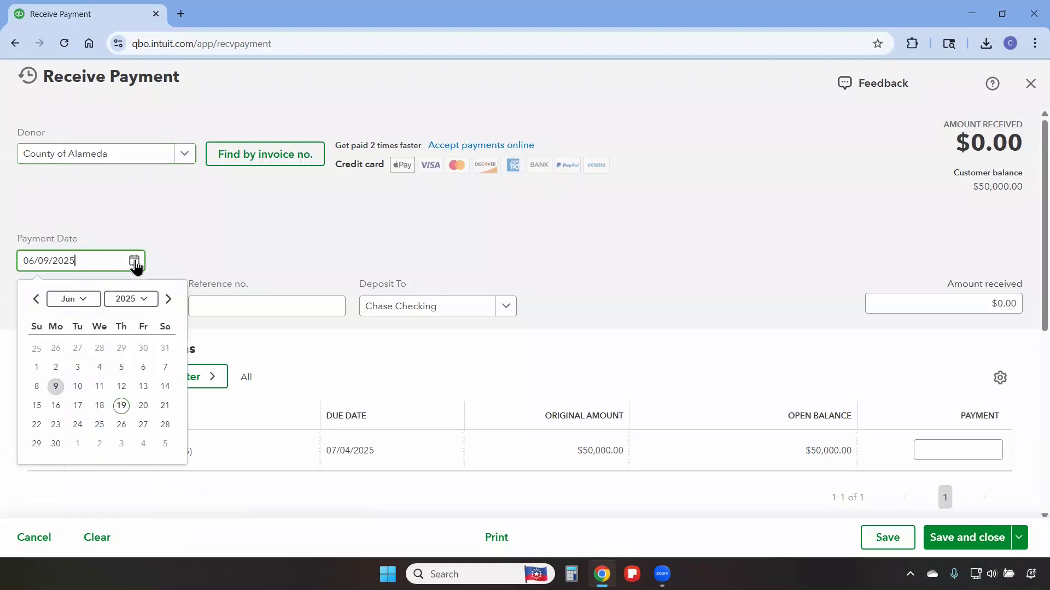
{"action": "left_click", "coordinate": [121, 387]}
- Set the payment method to Check, apply the payment in full to Pledge # 32, and save and close
{"action": "left_click", "coordinate": [99, 306]}
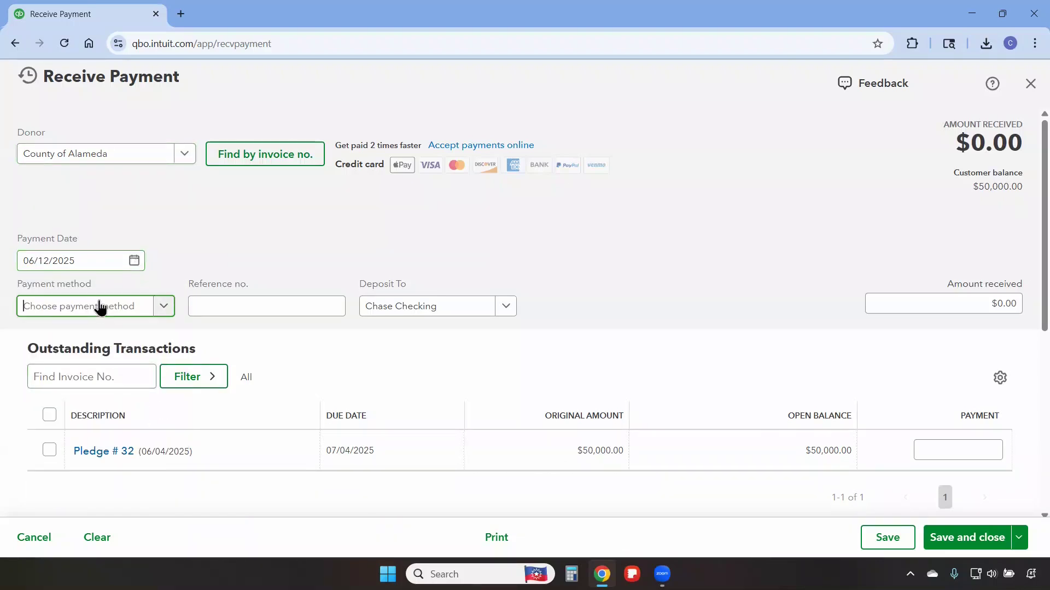
{"action": "left_click", "coordinate": [83, 407]}
{"action": "scroll", "coordinate": [437, 314], "scroll_direction": "down", "scroll_amount": 1}
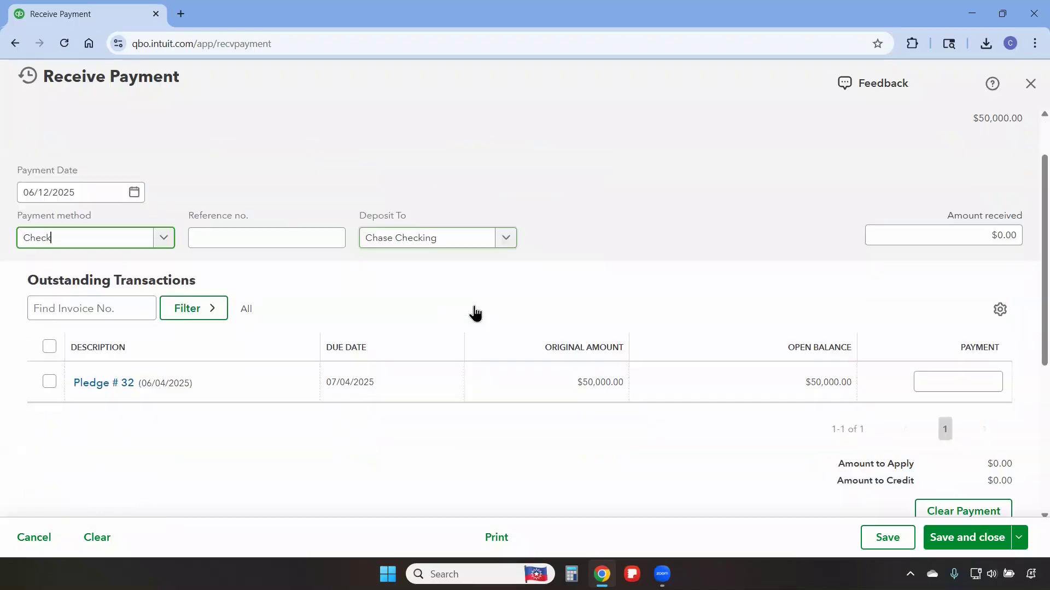
{"action": "left_click", "coordinate": [49, 382]}
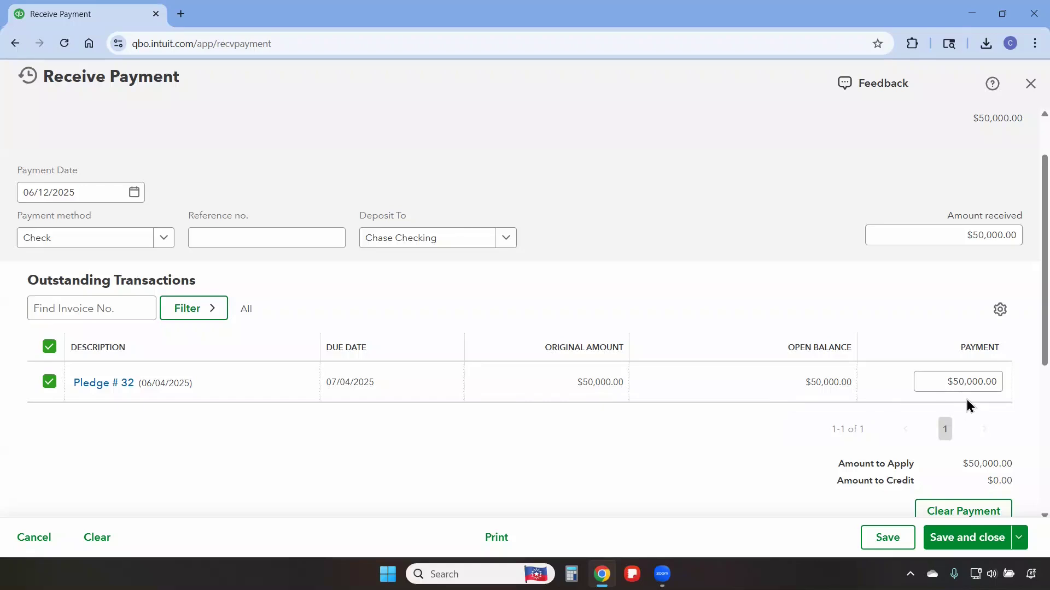
{"action": "left_click", "coordinate": [965, 543]}
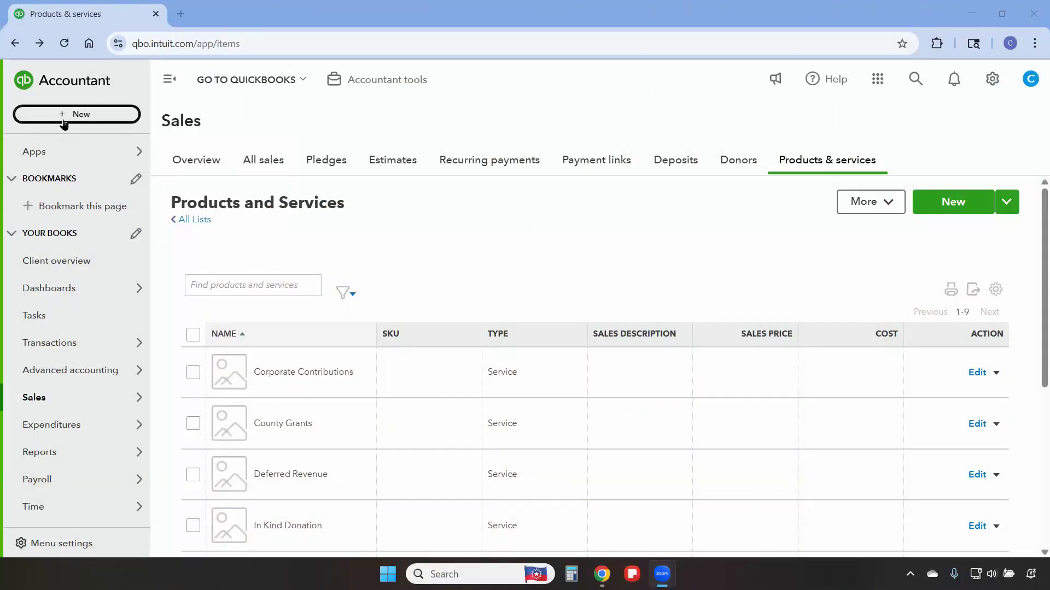
- Start a new invoice for donor County of San Joaquin with invoice date 06/09/2025
{"action": "left_click", "coordinate": [62, 115]}
{"action": "left_click", "coordinate": [70, 194]}
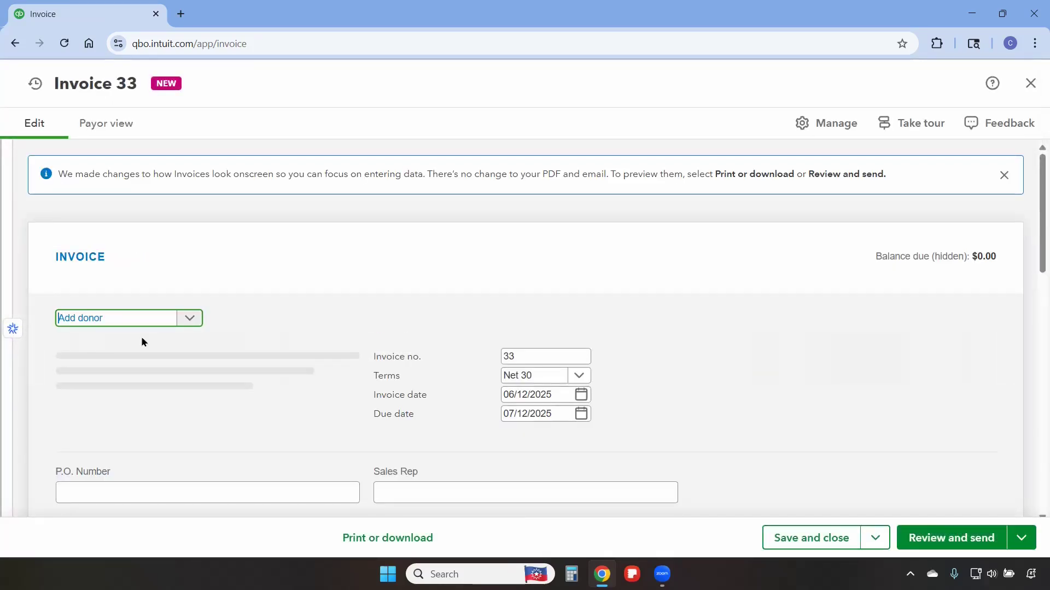
{"action": "type", "text": "county"}
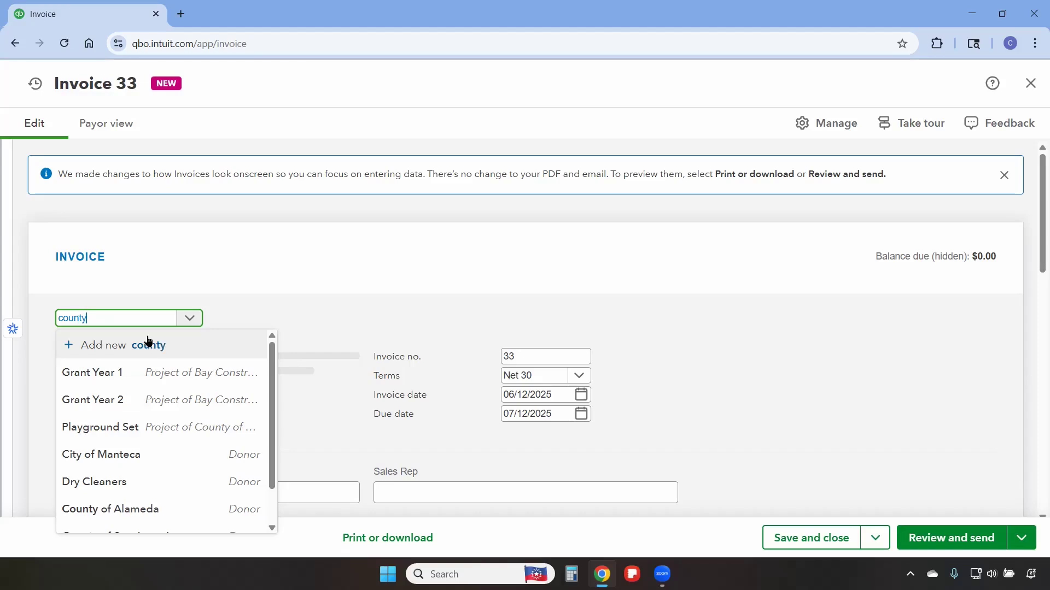
{"action": "left_click", "coordinate": [152, 398]}
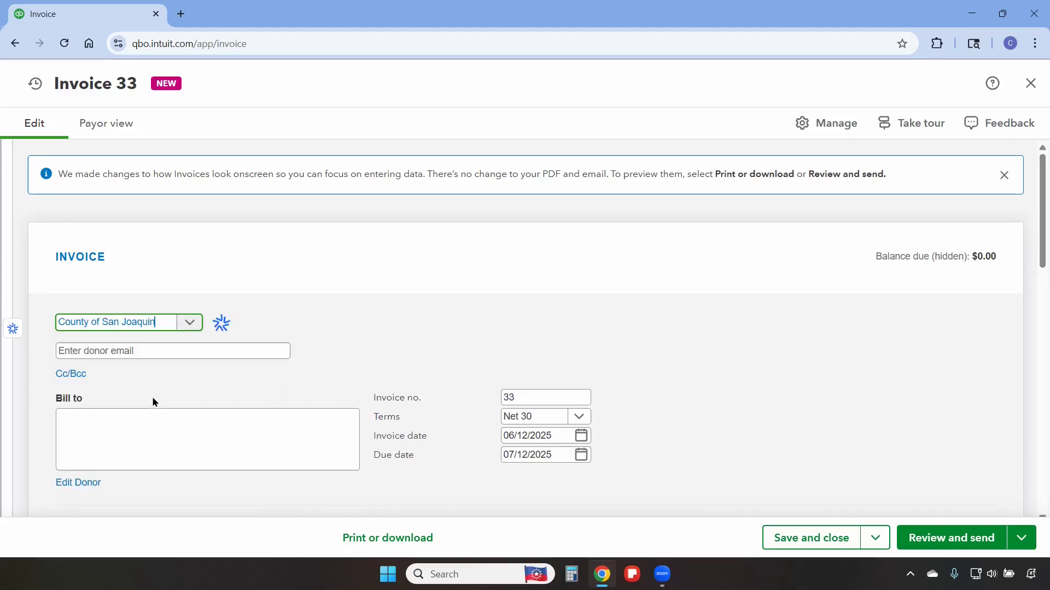
{"action": "scroll", "coordinate": [465, 353], "scroll_direction": "down", "scroll_amount": 1}
{"action": "scroll", "coordinate": [506, 332], "scroll_direction": "down", "scroll_amount": 1}
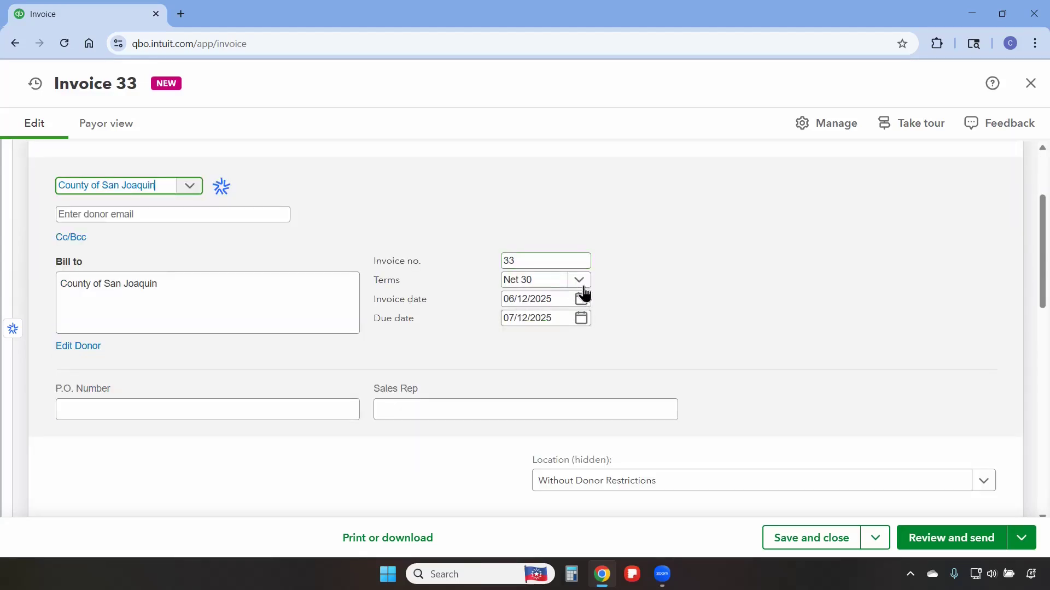
{"action": "left_click", "coordinate": [583, 300]}
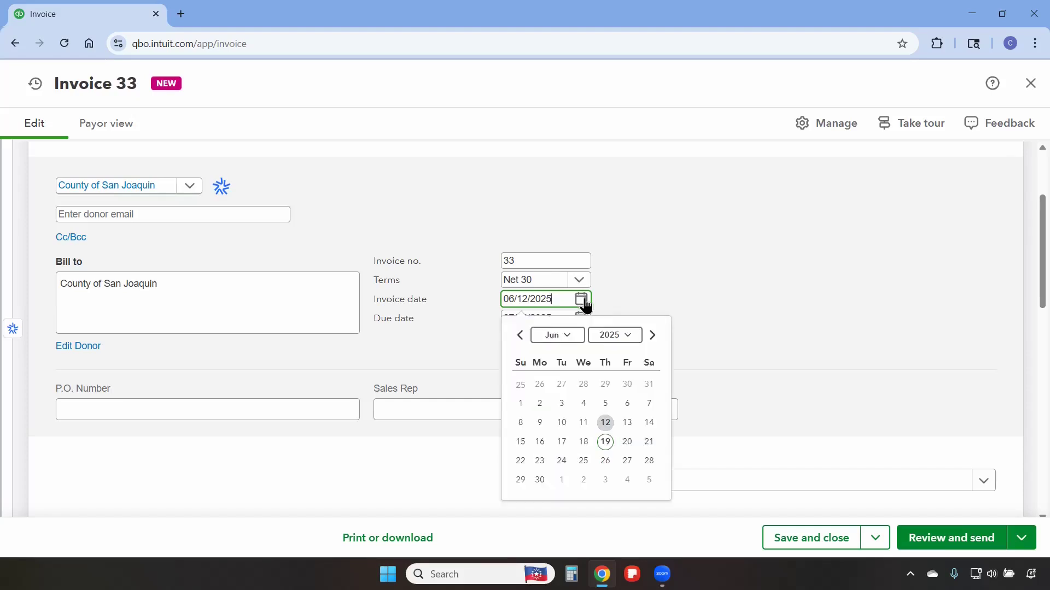
{"action": "left_click", "coordinate": [540, 422]}
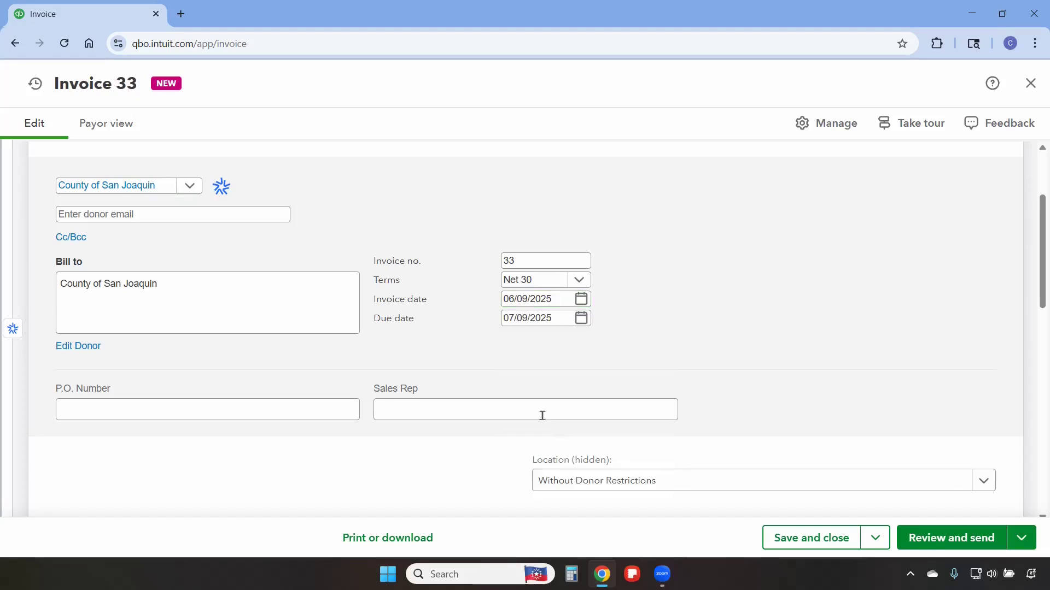
- Set the invoice's location to With Donor Restrictions
{"action": "scroll", "coordinate": [543, 405], "scroll_direction": "down", "scroll_amount": 1}
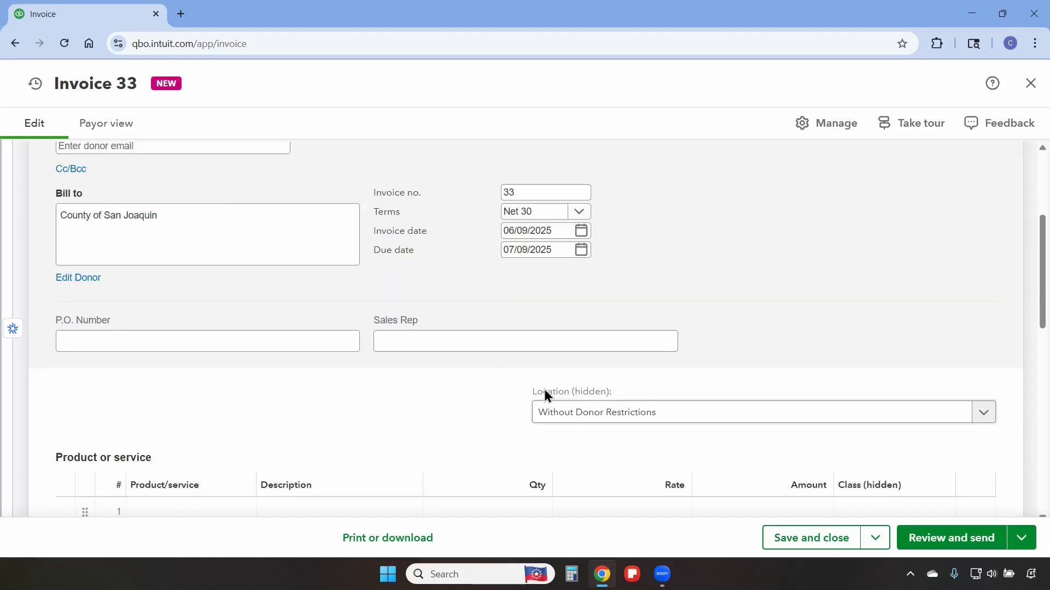
{"action": "left_click", "coordinate": [602, 414]}
{"action": "left_click", "coordinate": [579, 478]}
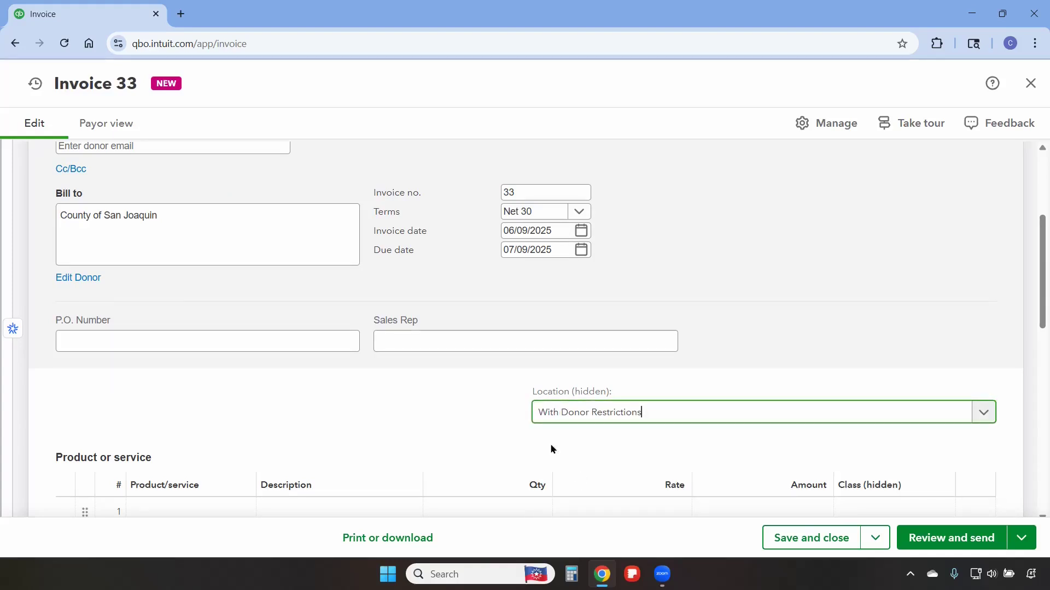
- Add a Deferred Revenue line at a rate of 25,000, then save and close the invoice, confirming the save
{"action": "scroll", "coordinate": [478, 407], "scroll_direction": "down", "scroll_amount": 1}
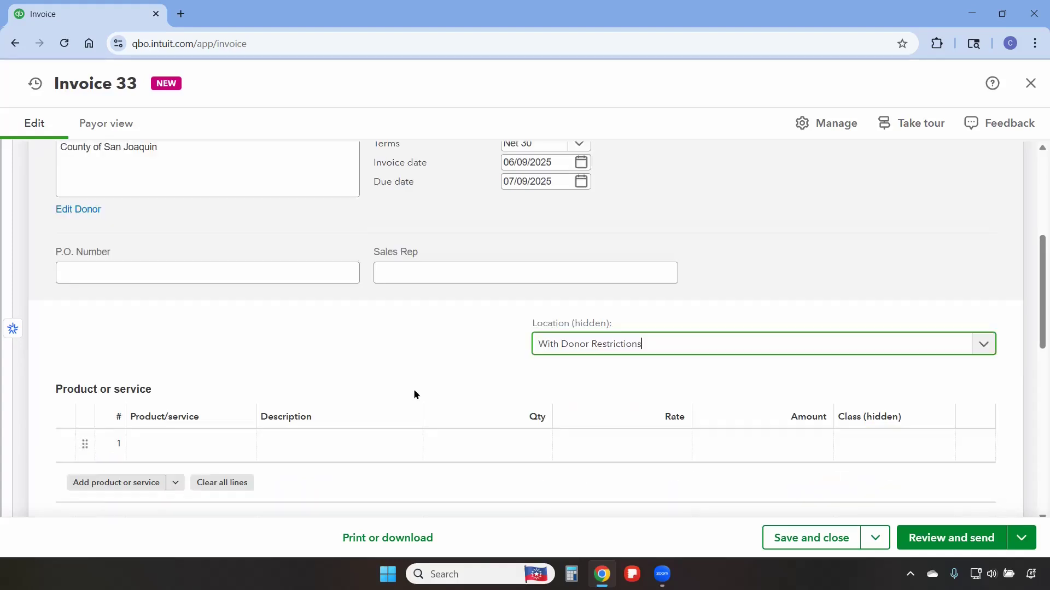
{"action": "left_click", "coordinate": [200, 443]}
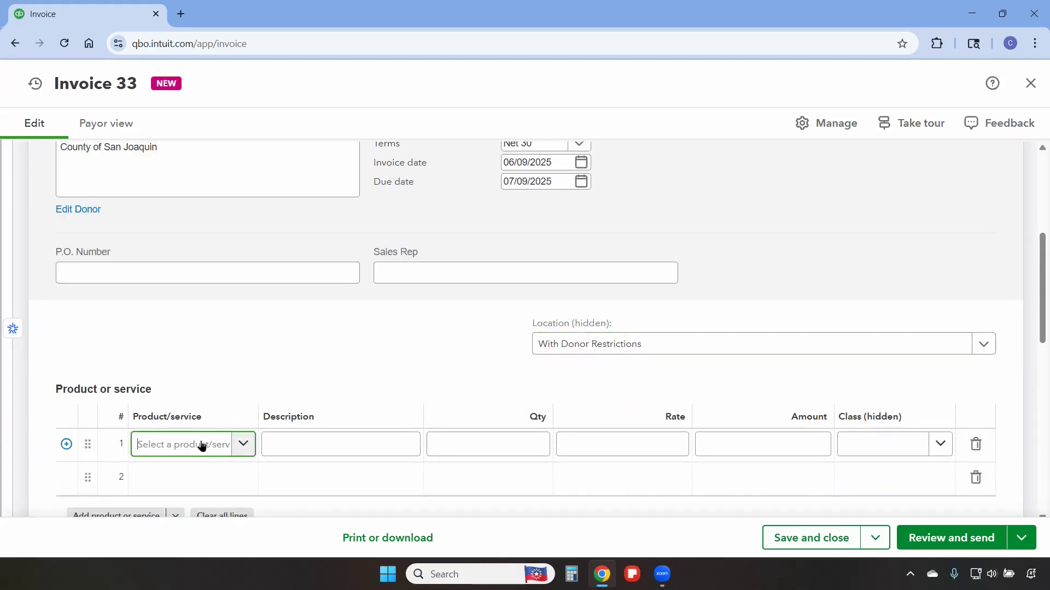
{"action": "type", "text": "deferr"}
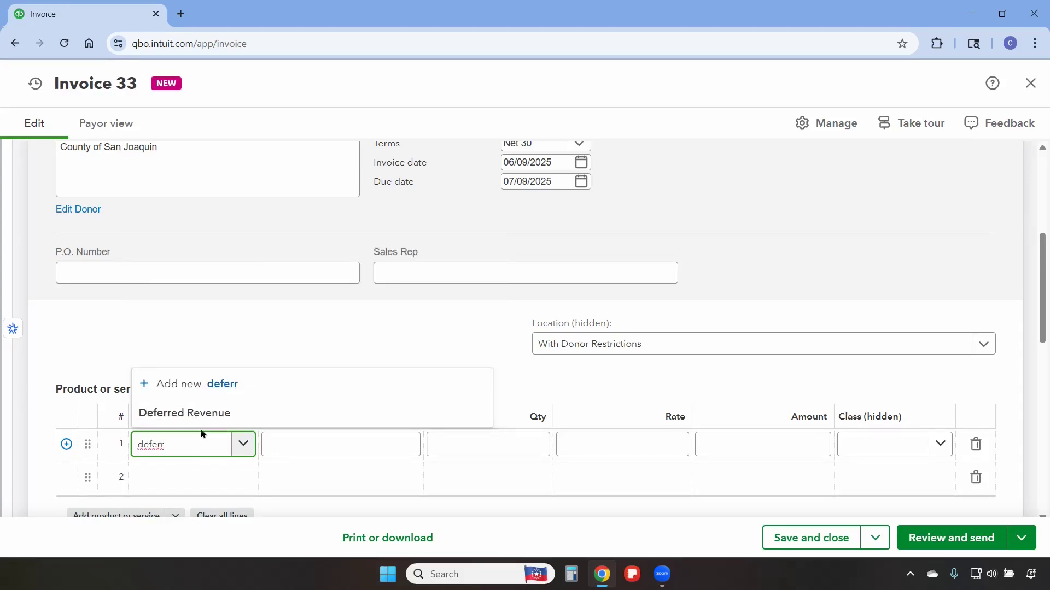
{"action": "left_click", "coordinate": [202, 415]}
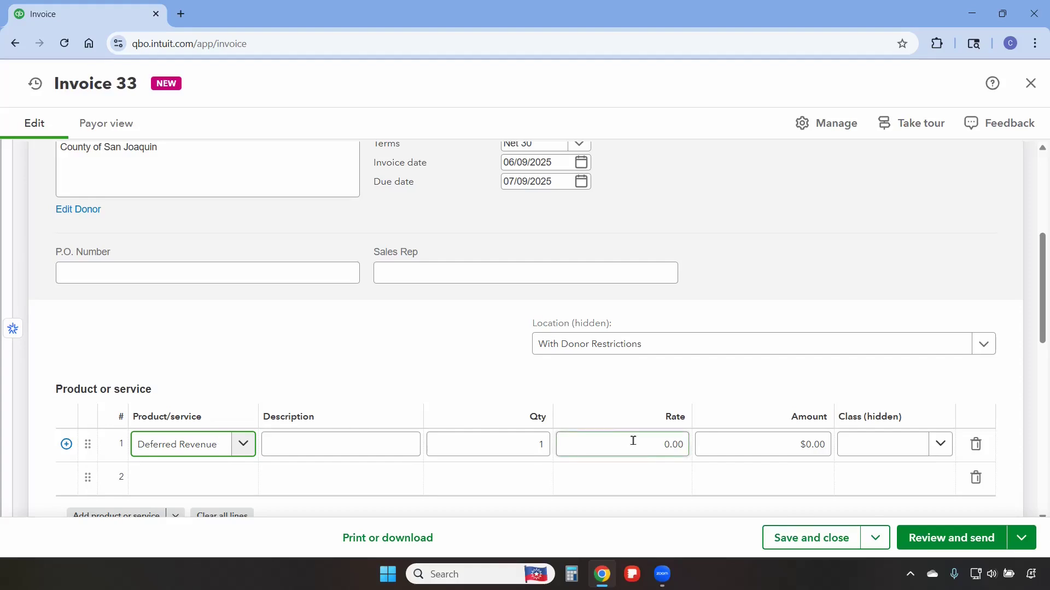
{"action": "left_click", "coordinate": [652, 444]}
{"action": "type", "text": "25000"}
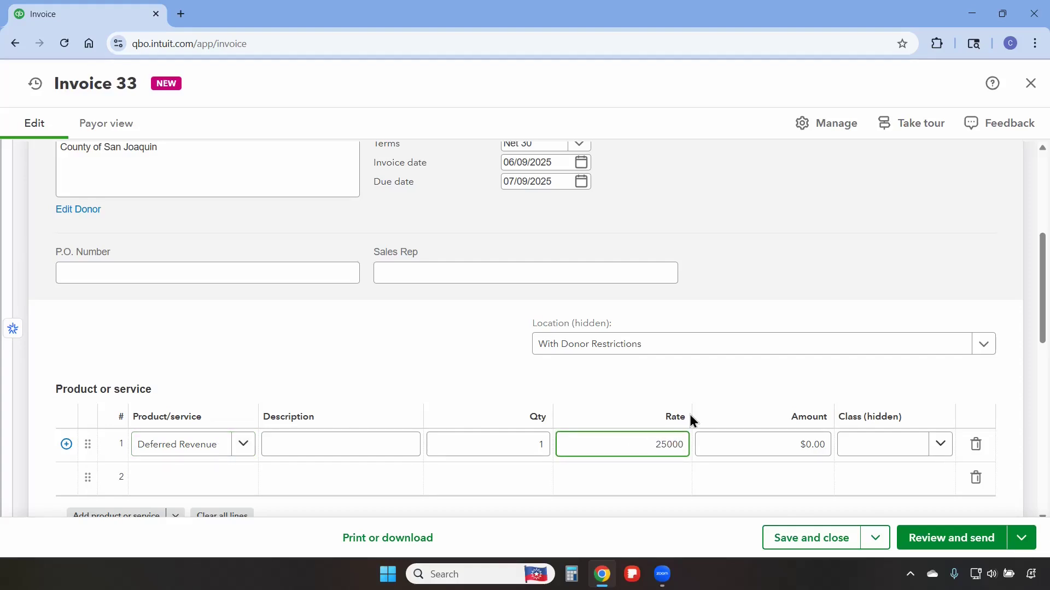
{"action": "left_click", "coordinate": [691, 418]}
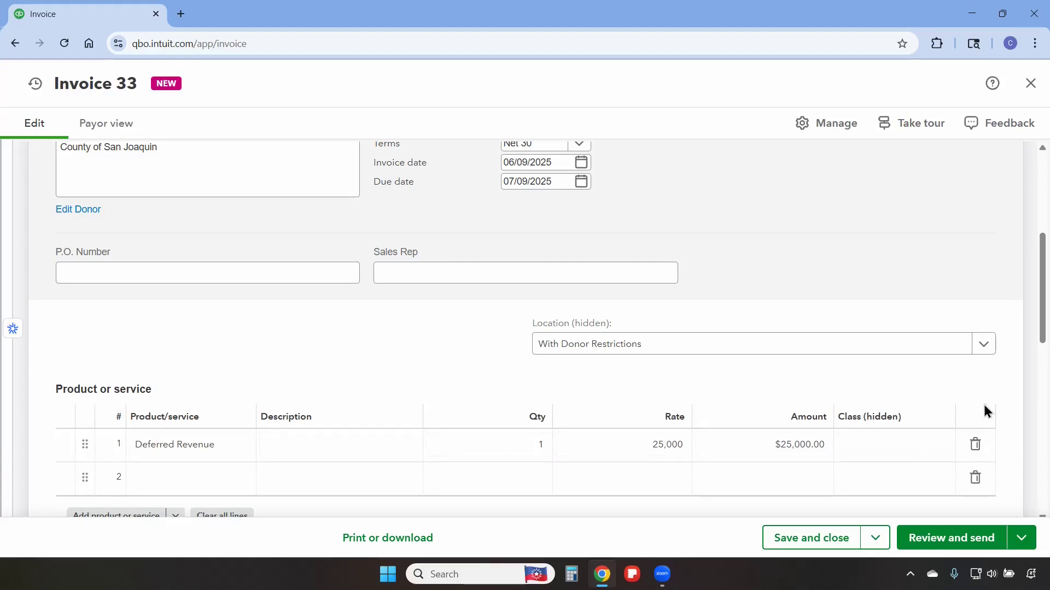
{"action": "left_click", "coordinate": [838, 548]}
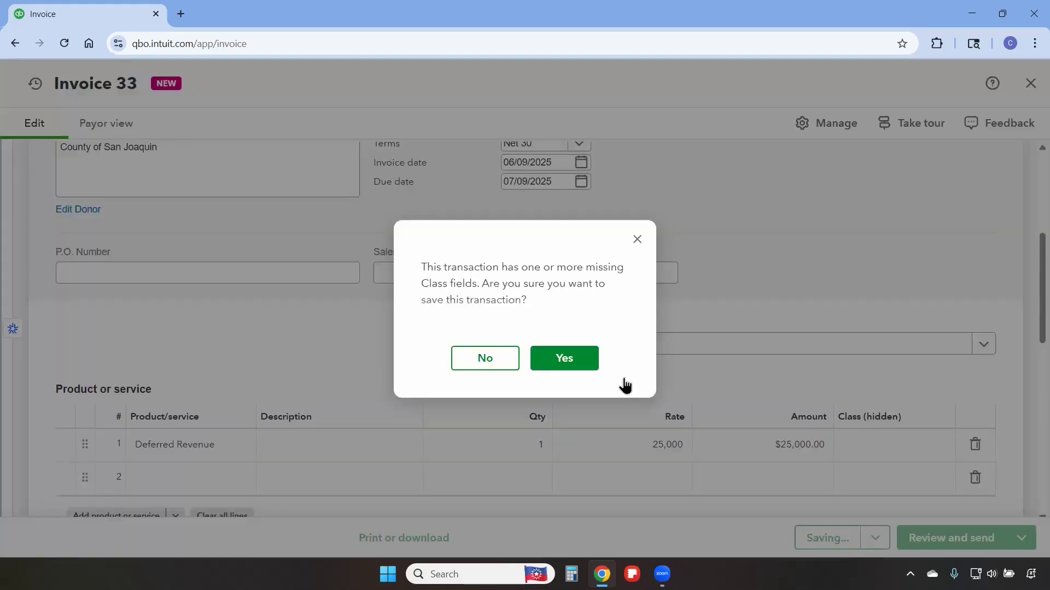
{"action": "left_click", "coordinate": [569, 362]}
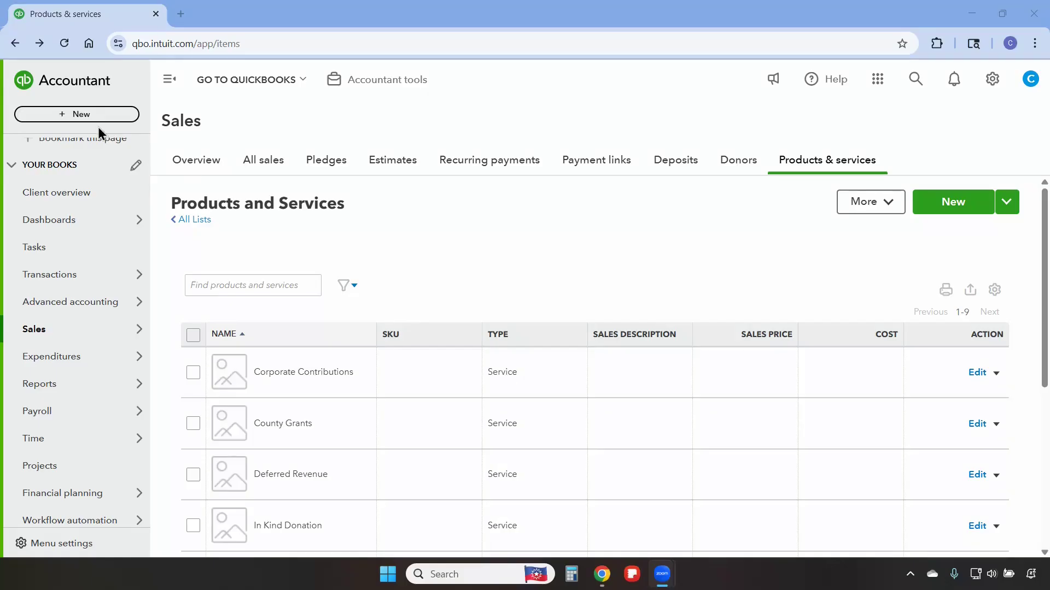
- Start a new journal entry dated 06/18/2025
{"action": "left_click", "coordinate": [62, 116]}
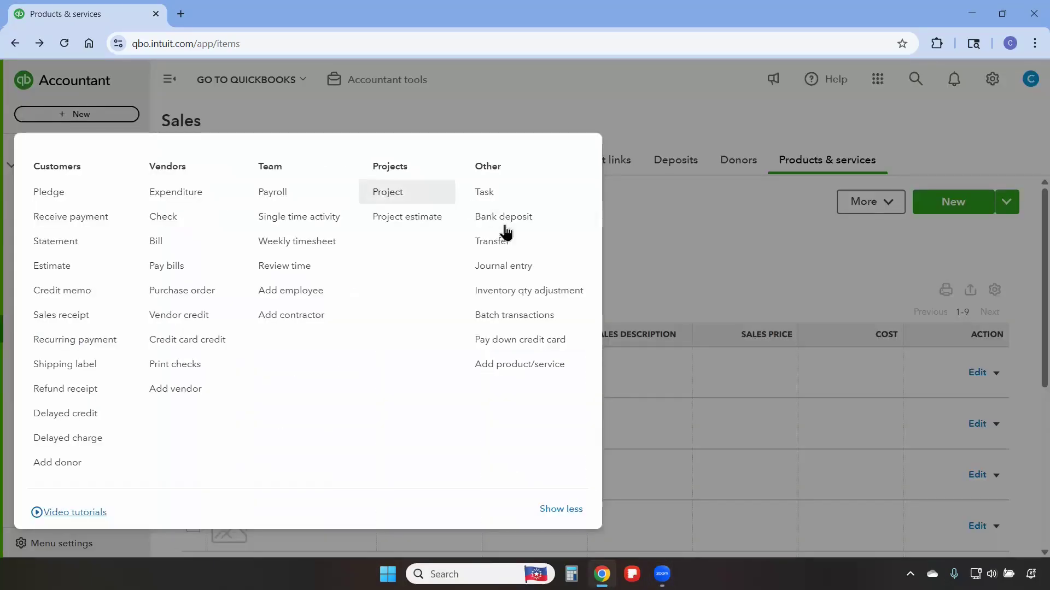
{"action": "left_click", "coordinate": [519, 266]}
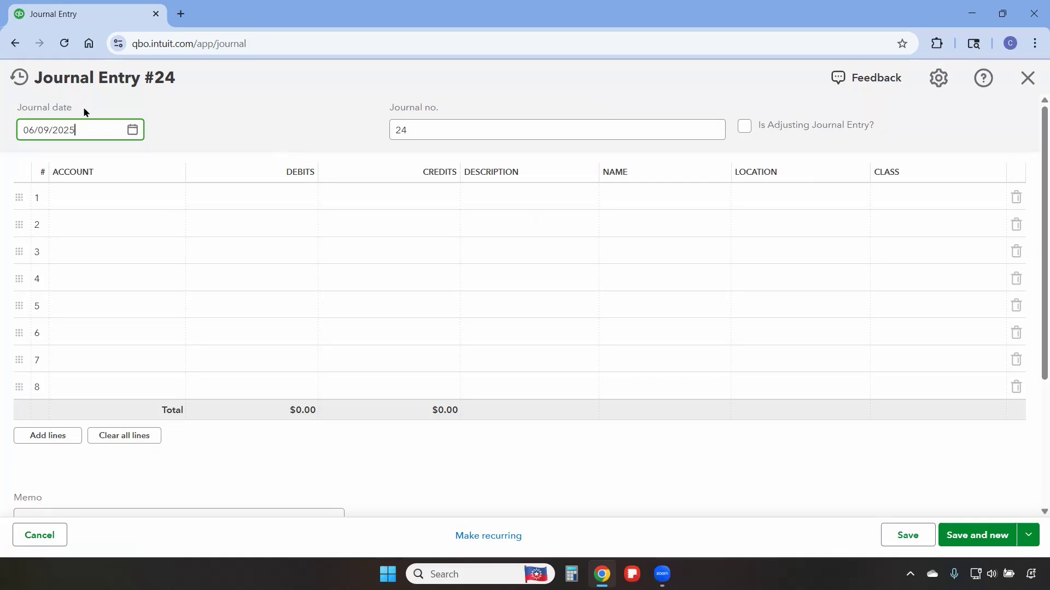
{"action": "left_click", "coordinate": [133, 132]}
{"action": "left_click", "coordinate": [101, 273]}
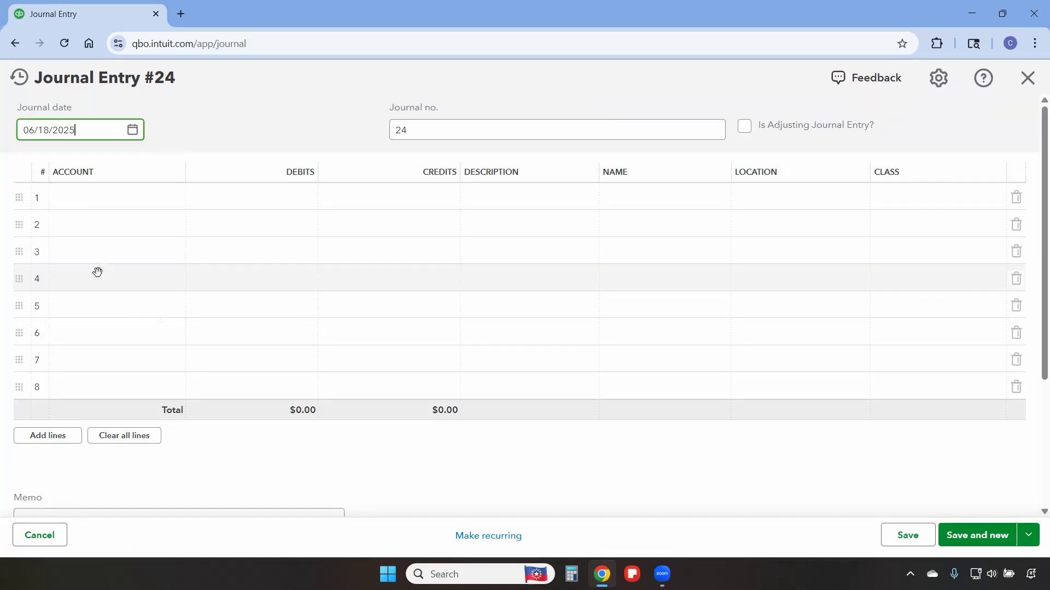
- On the first journal line, debit Deferred Revenue for 25,000 with name County of San Joaquin
{"action": "left_click", "coordinate": [91, 203]}
{"action": "type", "text": "de"}
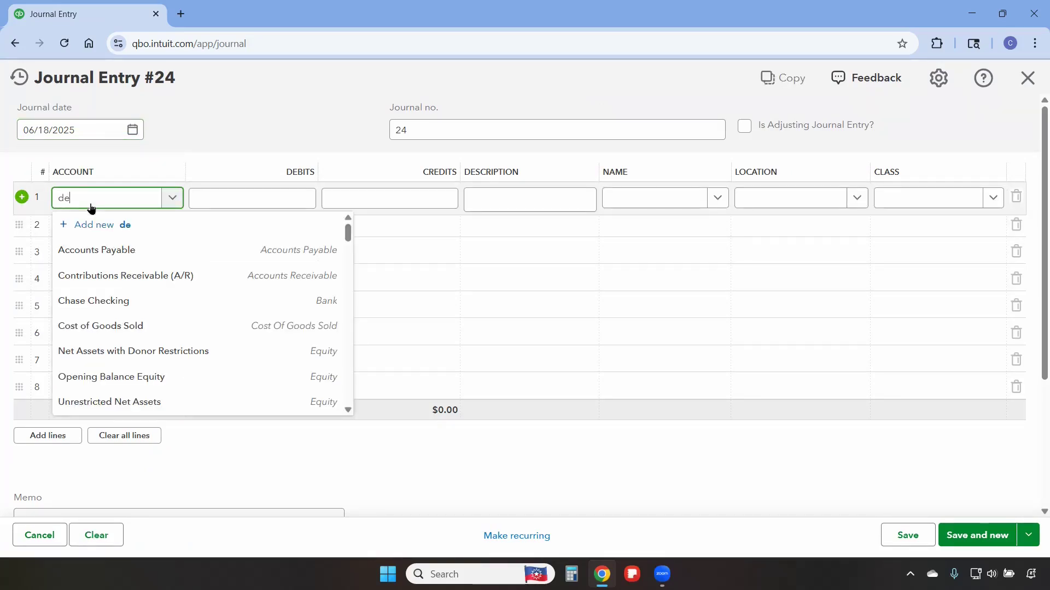
{"action": "type", "text": "ferr"}
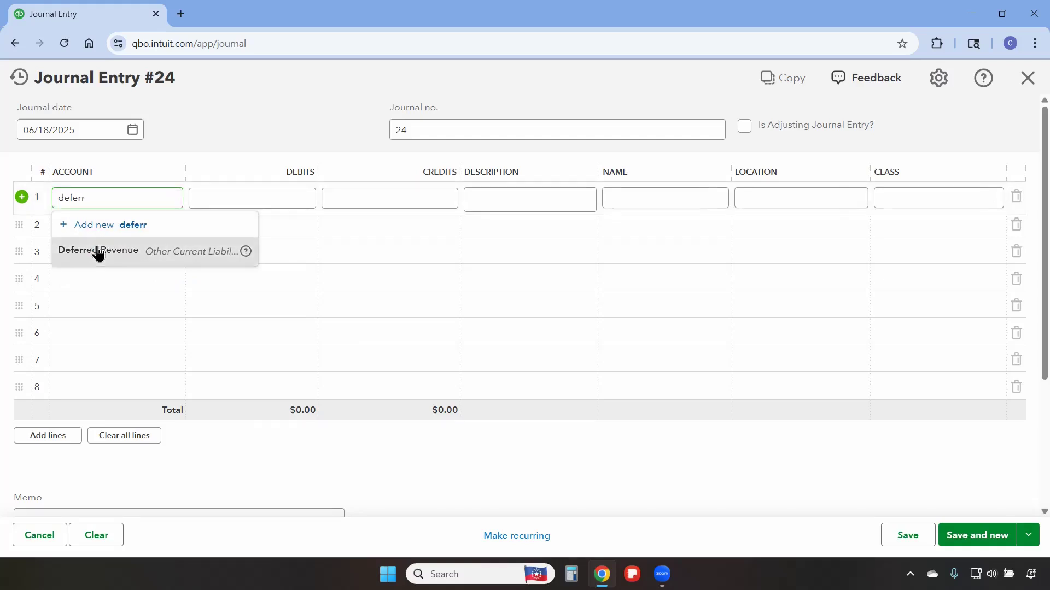
{"action": "left_click", "coordinate": [99, 250]}
{"action": "left_click", "coordinate": [245, 202]}
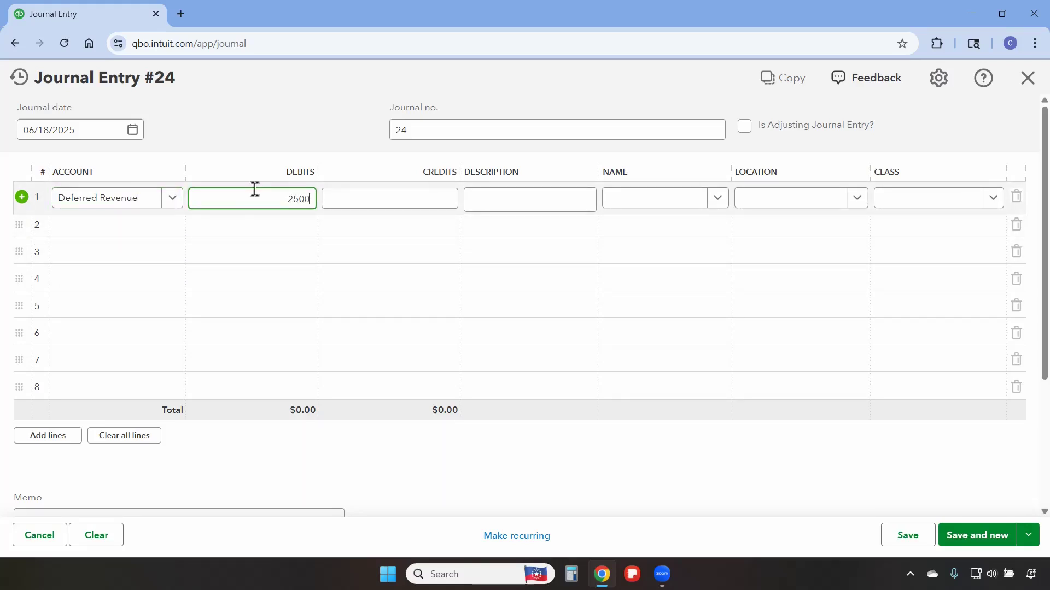
{"action": "left_click", "coordinate": [638, 200]}
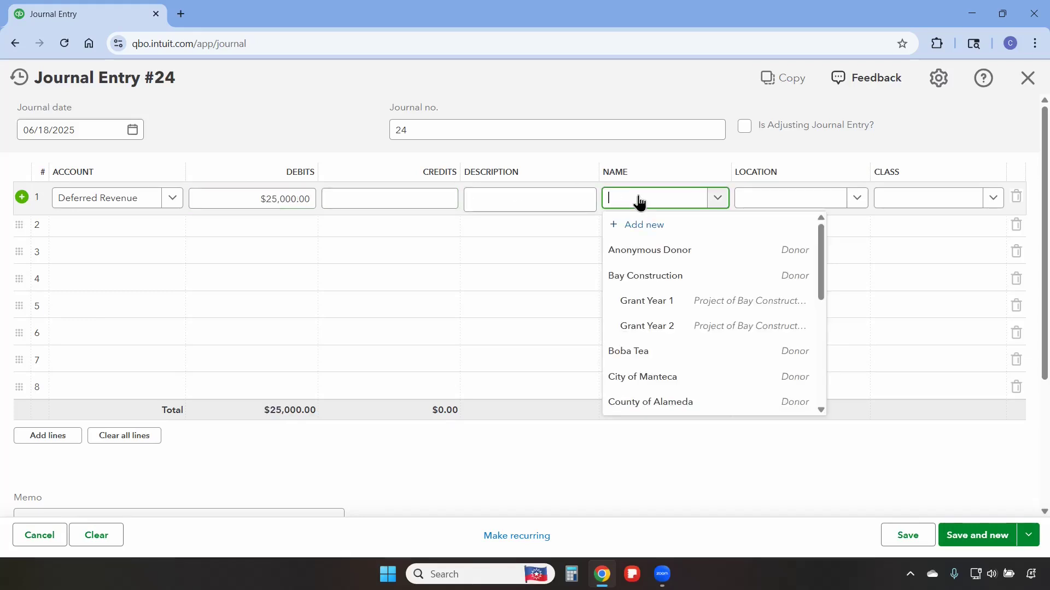
{"action": "type", "text": "county"}
{"action": "left_click", "coordinate": [639, 274]}
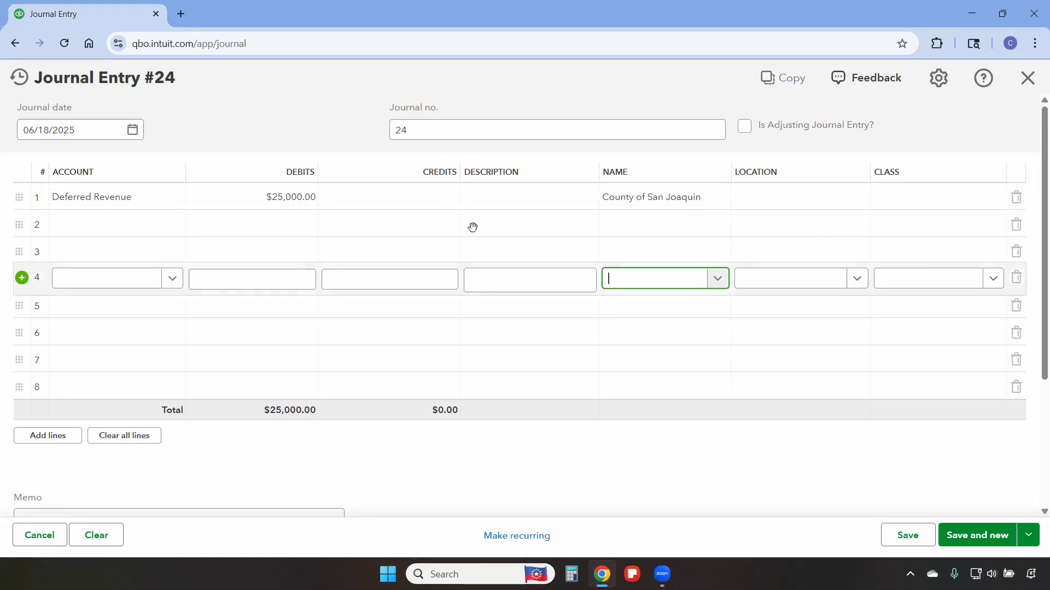
- Add a second journal line crediting the County Grants account
{"action": "left_click", "coordinate": [139, 227]}
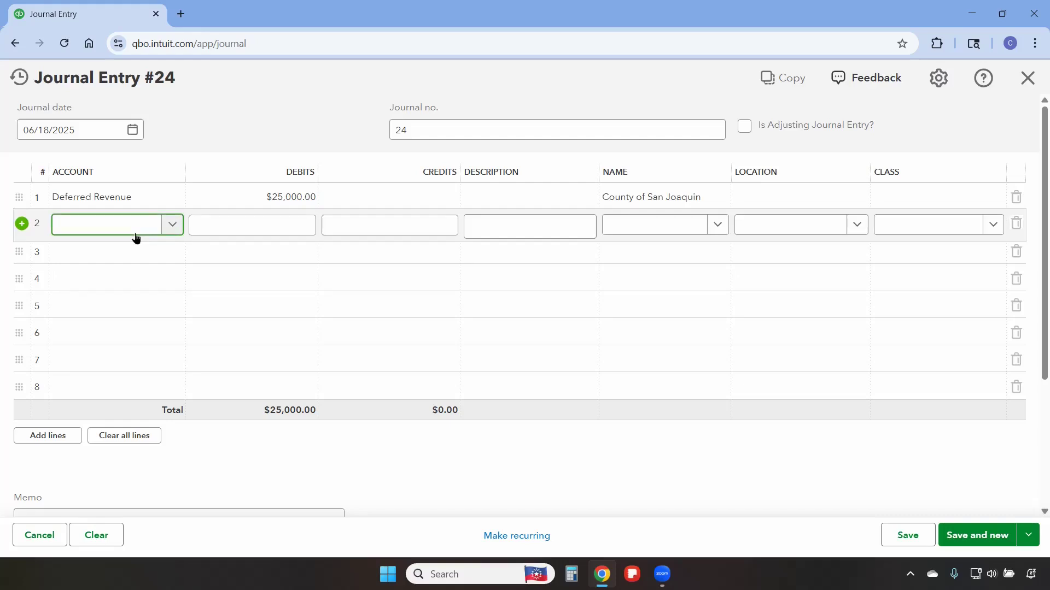
{"action": "type", "text": "county"}
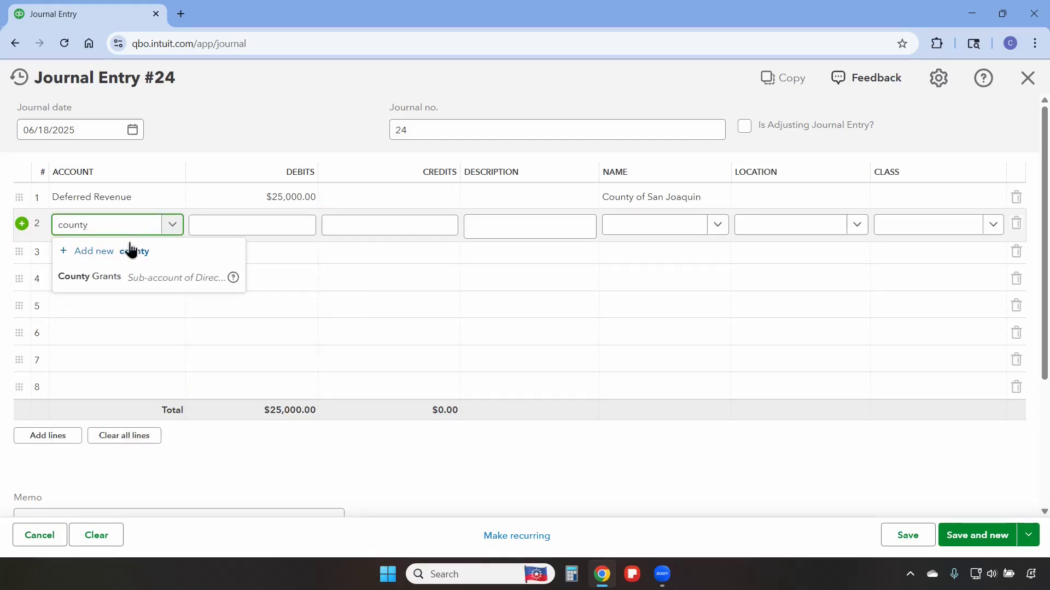
{"action": "left_click", "coordinate": [144, 282]}
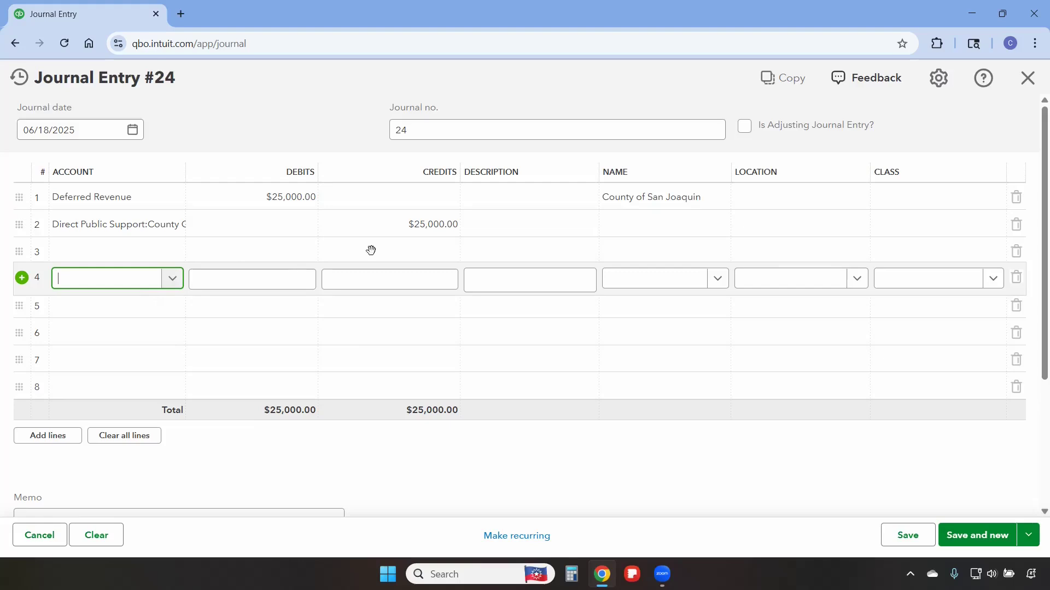
- On the second journal line, set the name to County of San Joaquin and the location to Without Donor Restrictions
{"action": "left_click", "coordinate": [645, 224]}
{"action": "type", "text": "c"}
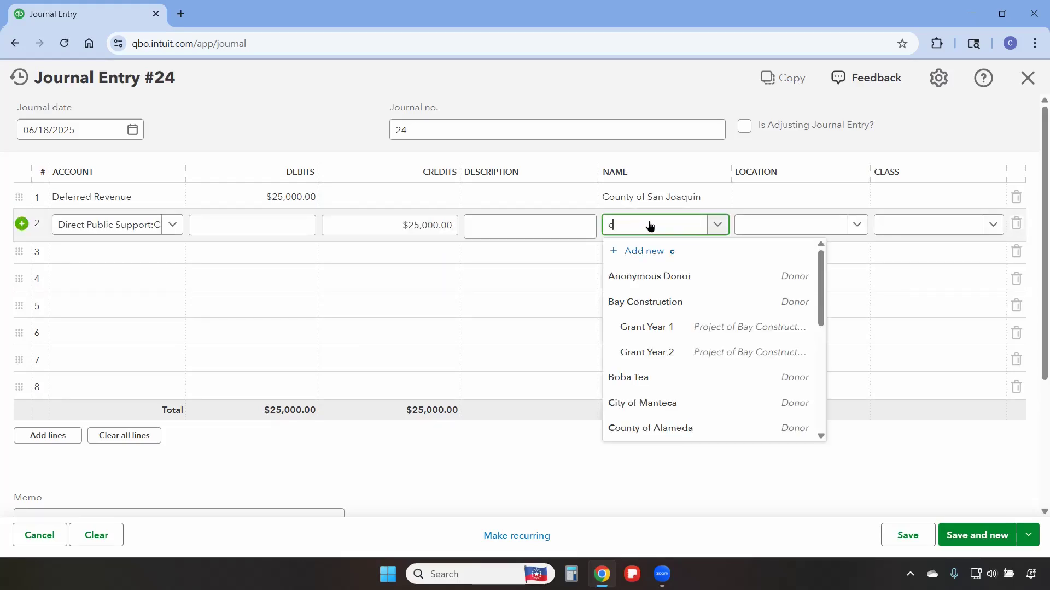
{"action": "type", "text": "ounty"}
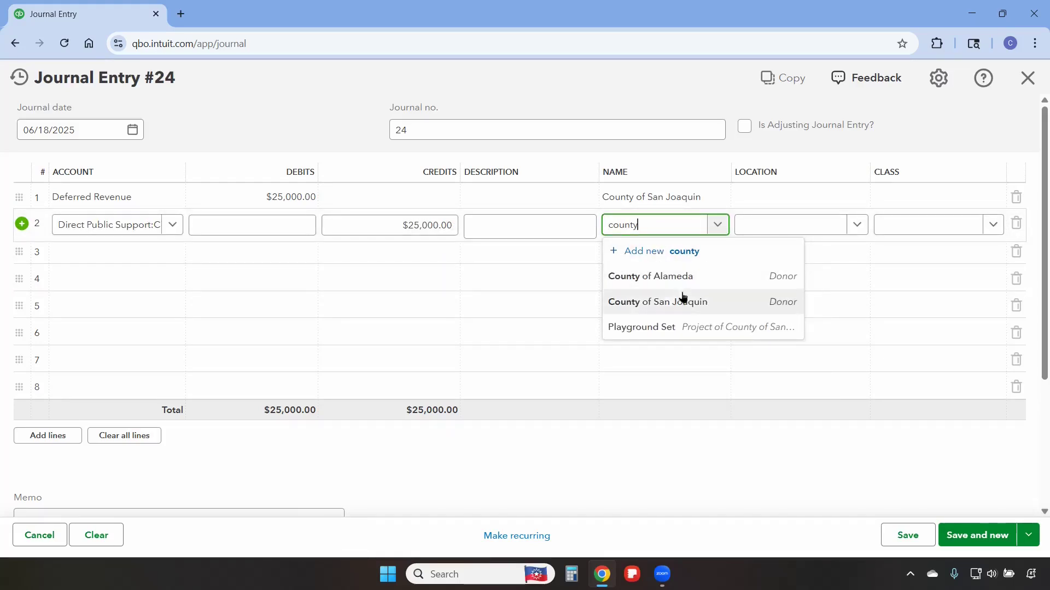
{"action": "left_click", "coordinate": [691, 310]}
{"action": "left_click", "coordinate": [859, 228]}
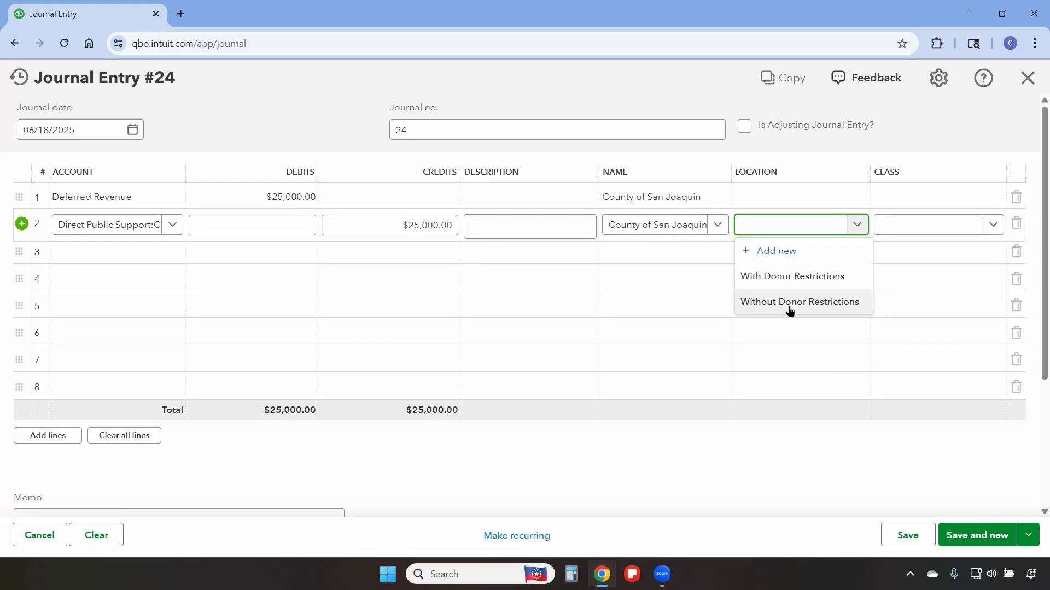
{"action": "left_click", "coordinate": [790, 303]}
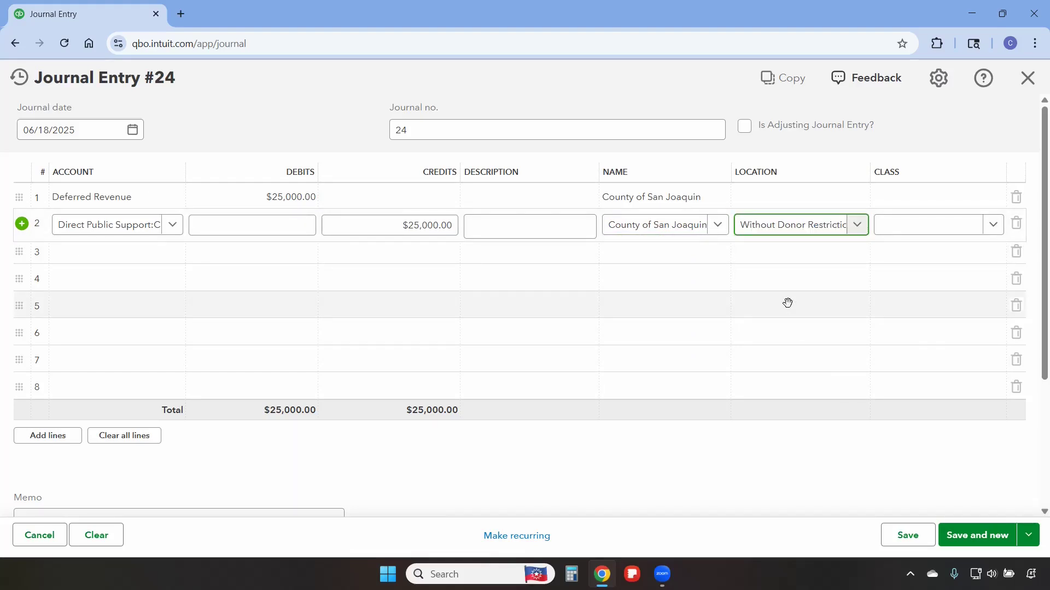
- Save the journal entry, accepting the missing-class confirmation
{"action": "left_click", "coordinate": [910, 539]}
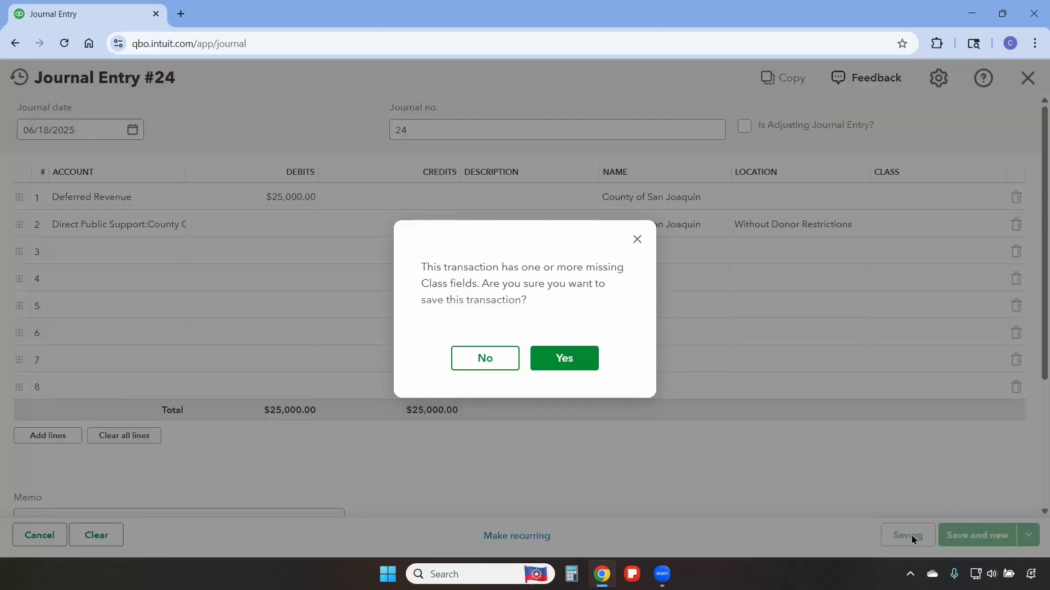
{"action": "left_click", "coordinate": [550, 357]}
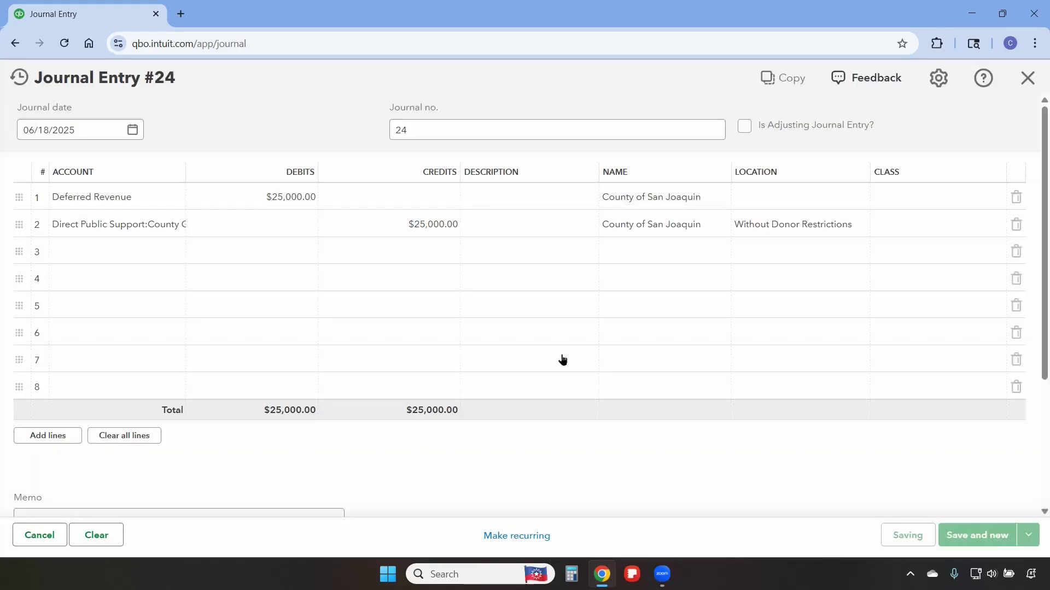